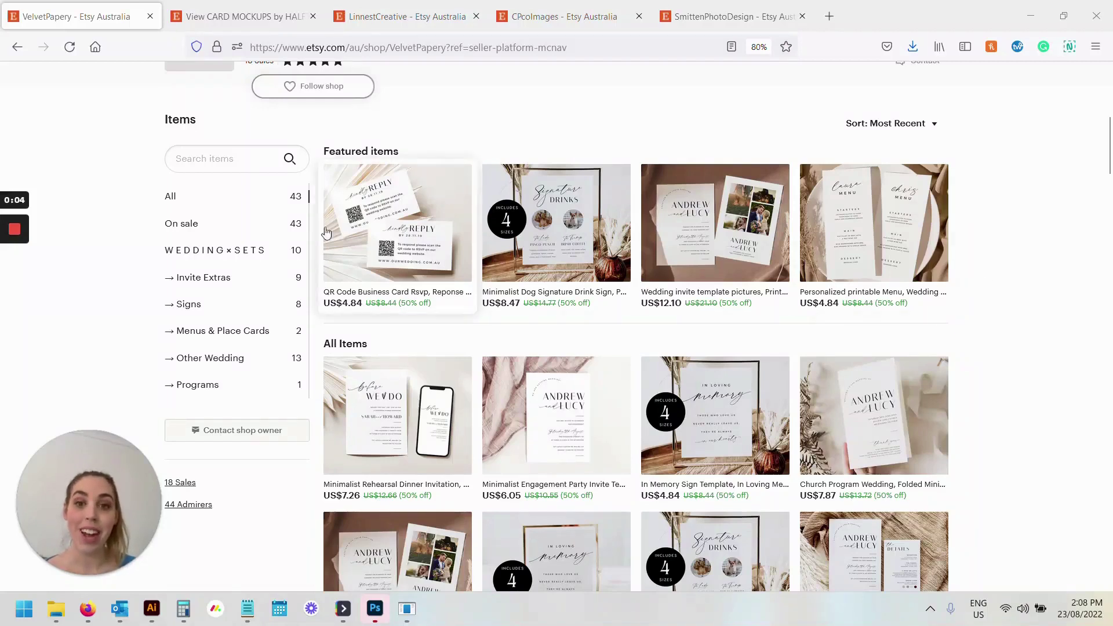
- Switch to the HALFTOUNE shop and scroll through its 143 card mockups, mostly US$10.04
{"action": "scroll", "coordinate": [509, 342], "scroll_direction": "down", "scroll_amount": 5}
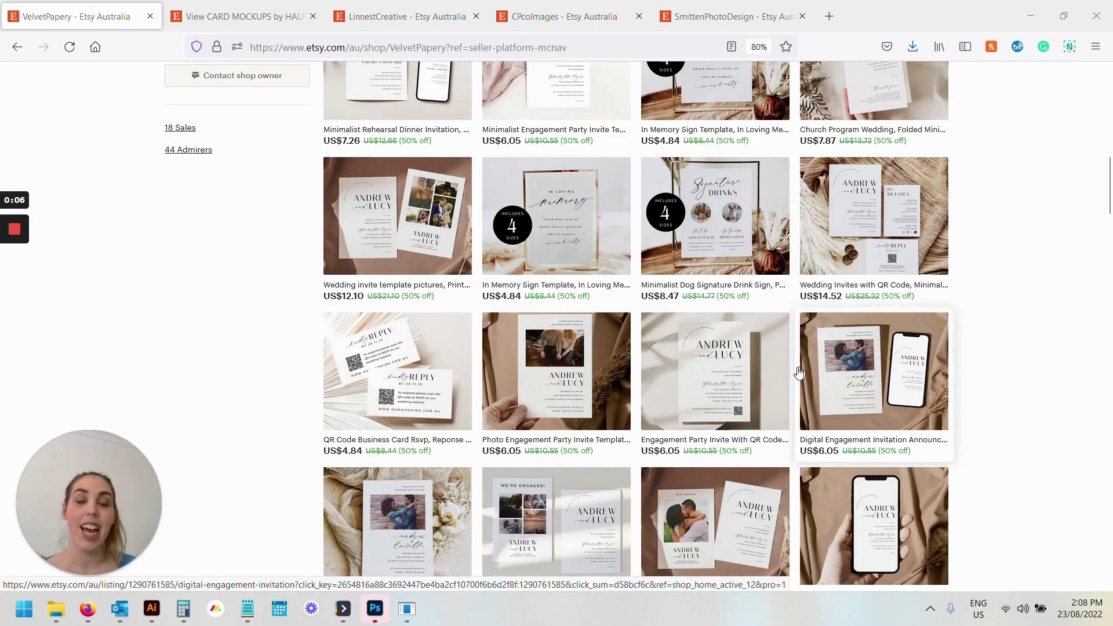
{"action": "scroll", "coordinate": [740, 404], "scroll_direction": "up", "scroll_amount": 2}
{"action": "scroll", "coordinate": [740, 404], "scroll_direction": "up", "scroll_amount": 3}
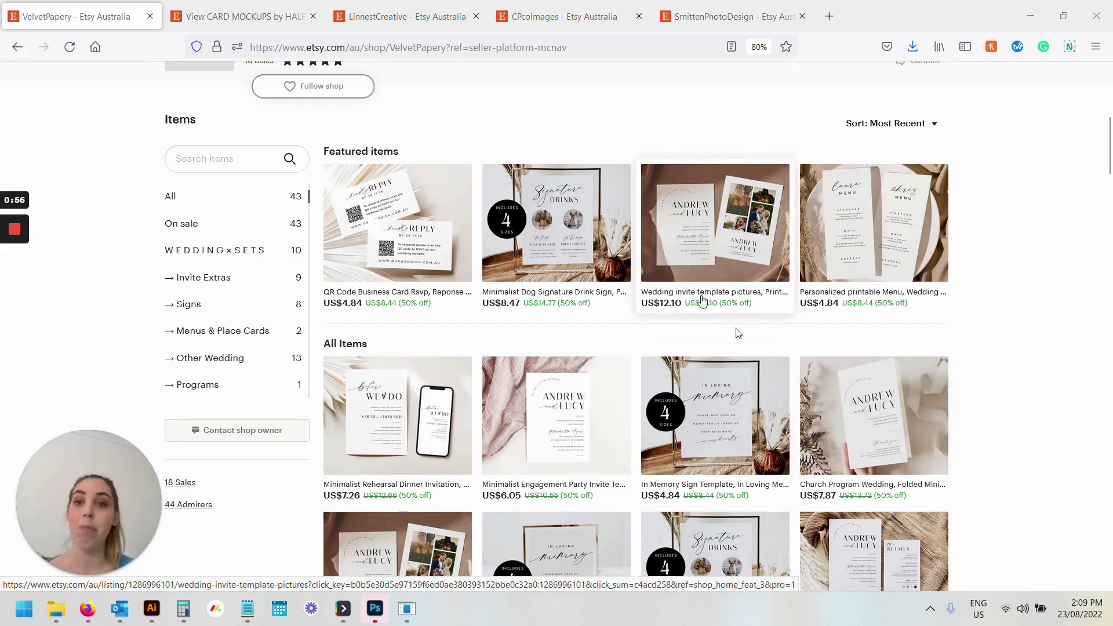
{"action": "scroll", "coordinate": [620, 372], "scroll_direction": "down", "scroll_amount": 4}
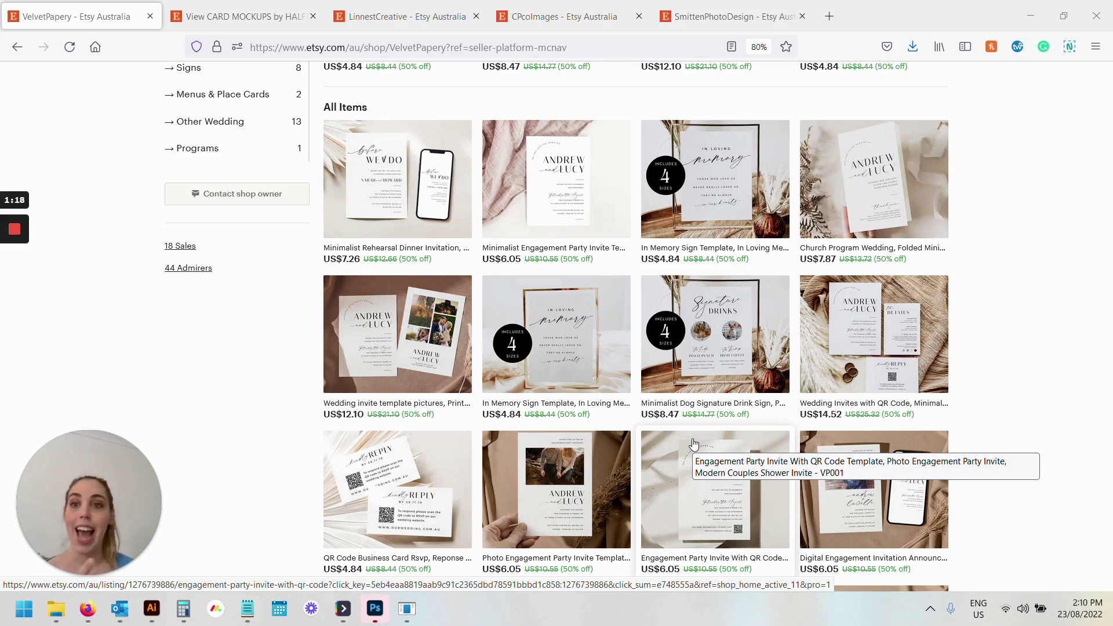
{"action": "scroll", "coordinate": [695, 446], "scroll_direction": "up", "scroll_amount": 6}
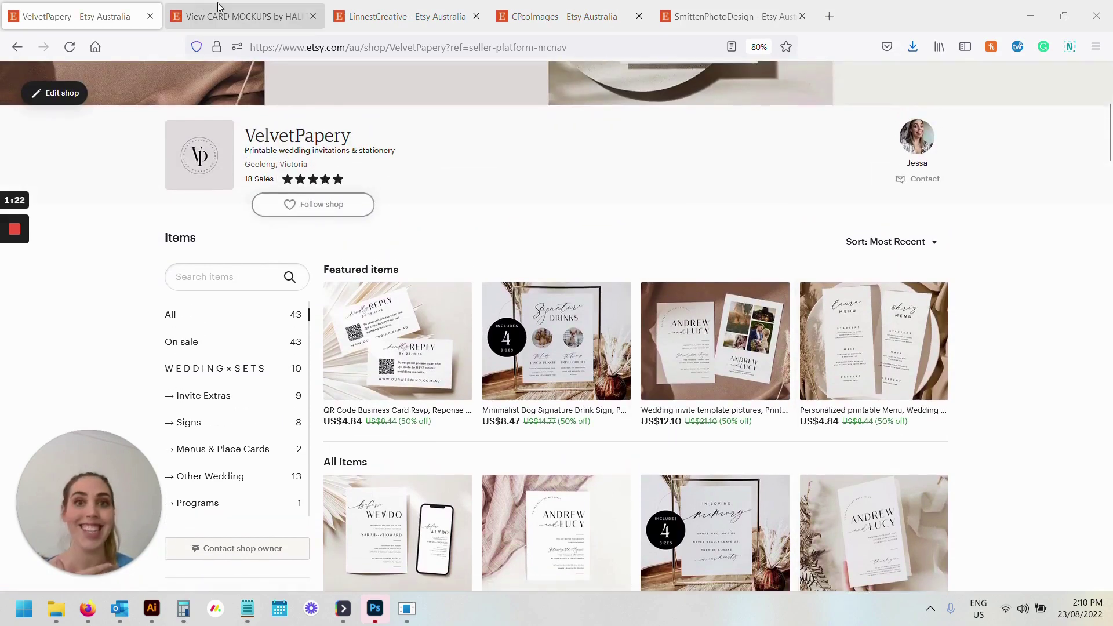
{"action": "left_click", "coordinate": [218, 7]}
{"action": "scroll", "coordinate": [377, 233], "scroll_direction": "down", "scroll_amount": 2}
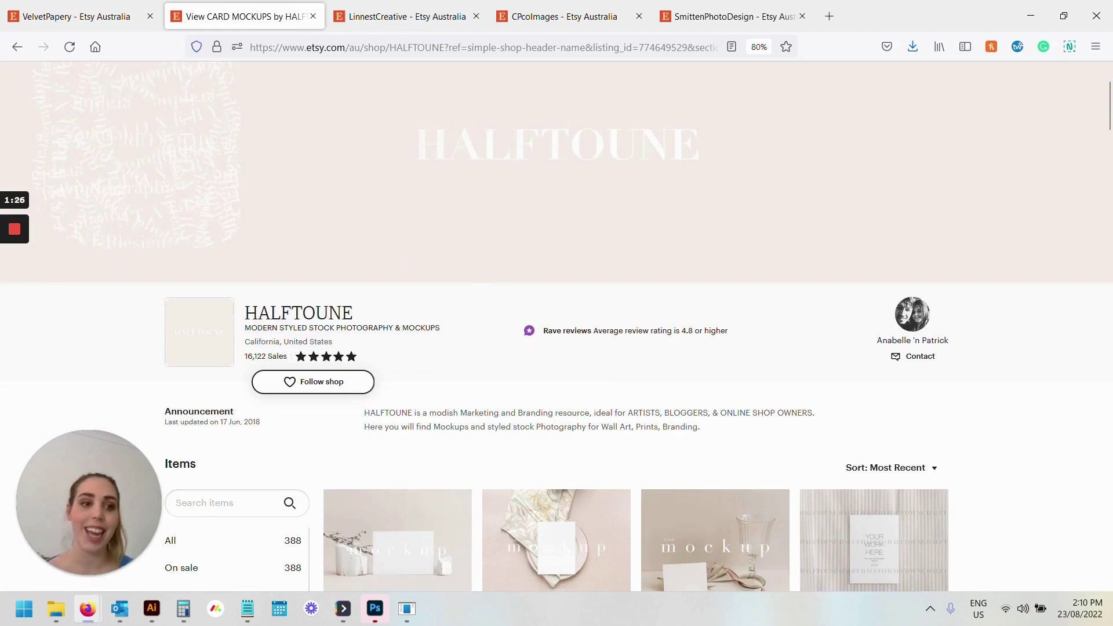
{"action": "scroll", "coordinate": [598, 371], "scroll_direction": "down", "scroll_amount": 5}
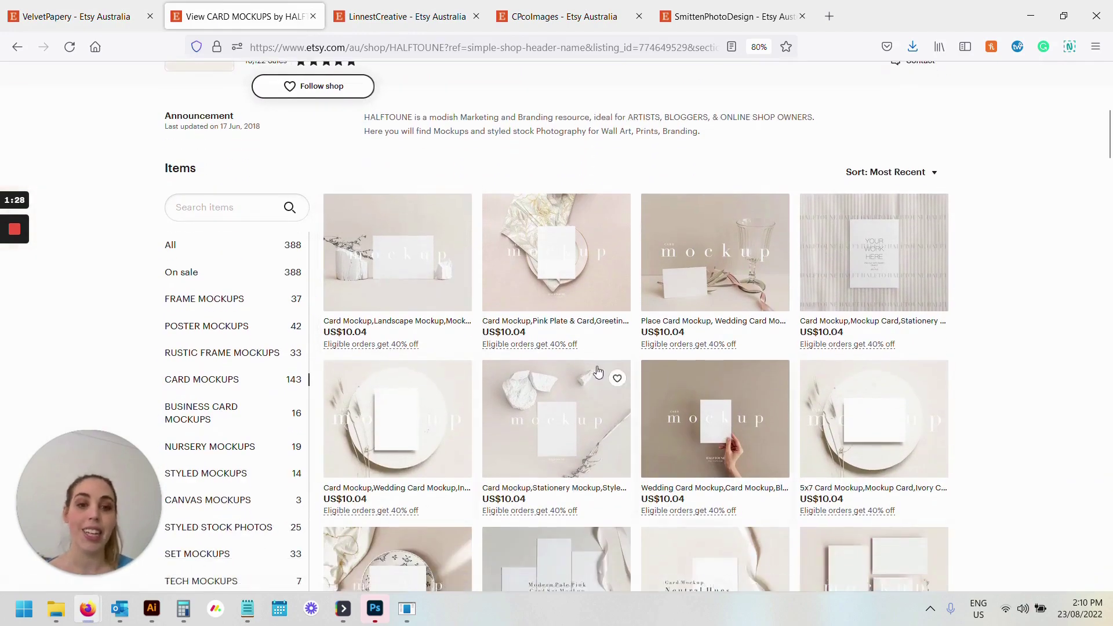
{"action": "scroll", "coordinate": [598, 371], "scroll_direction": "down", "scroll_amount": 4}
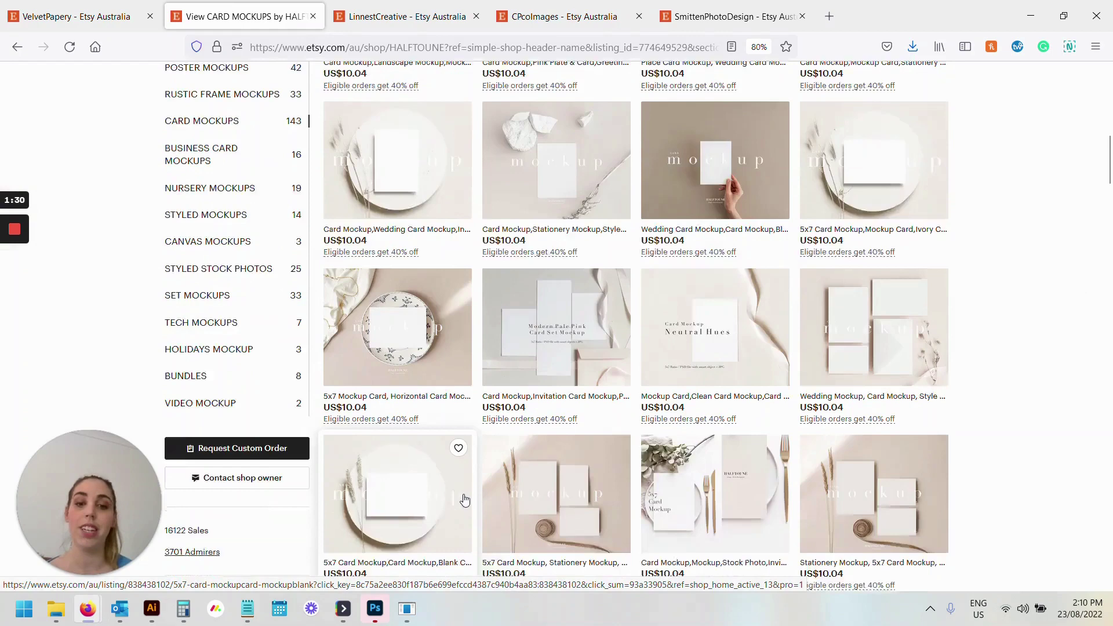
{"action": "scroll", "coordinate": [457, 440], "scroll_direction": "down", "scroll_amount": 6}
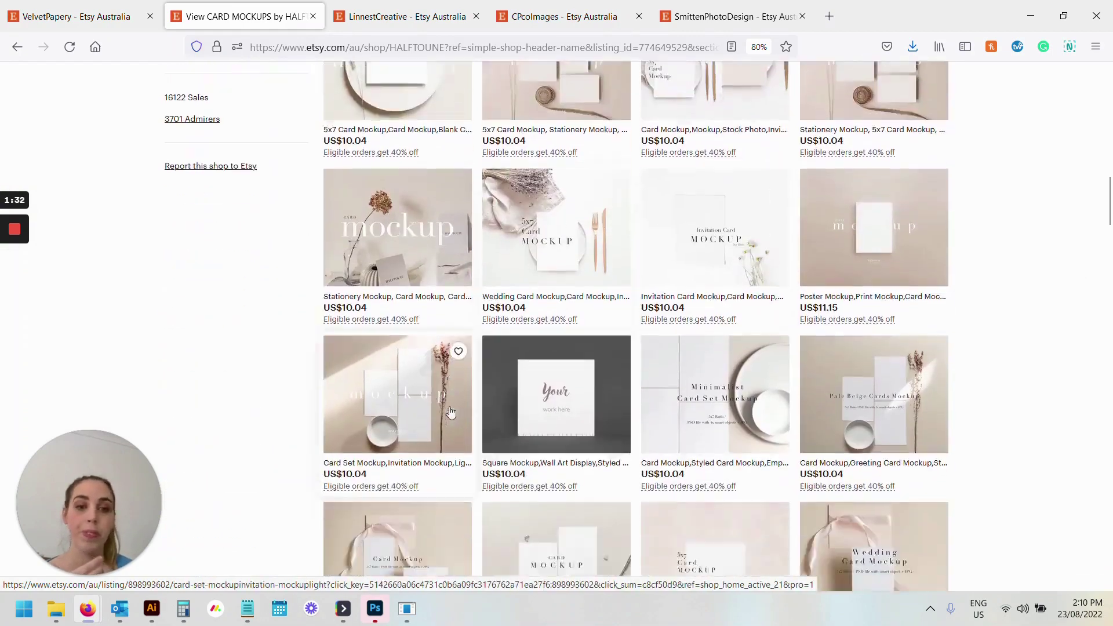
{"action": "scroll", "coordinate": [451, 411], "scroll_direction": "down", "scroll_amount": 4}
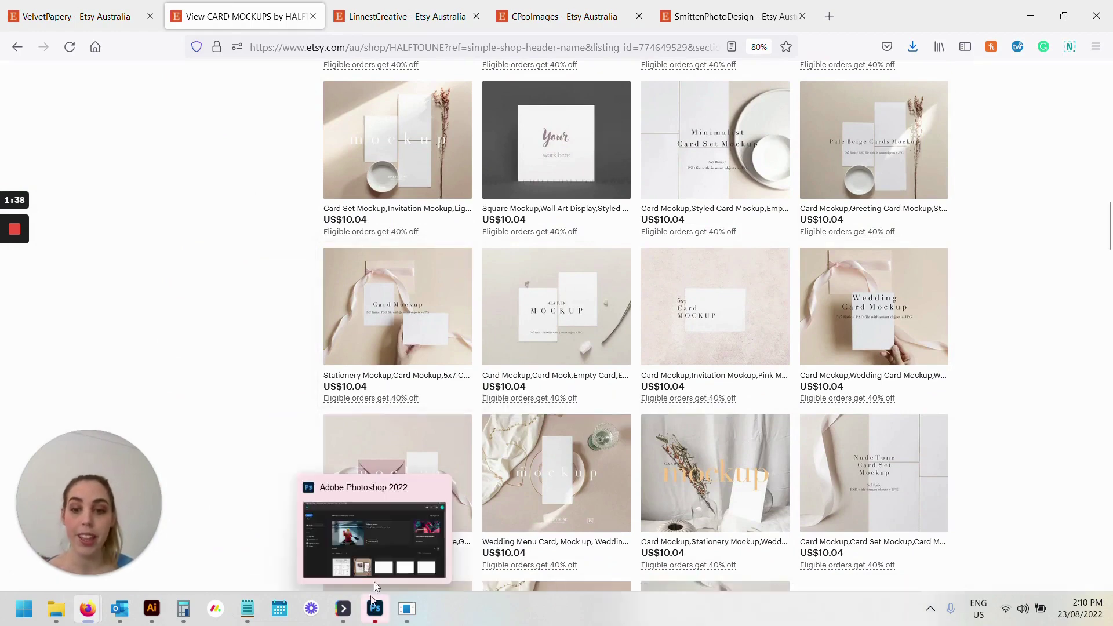
- Open Program.psd in Photoshop, then return to the VelvetPapery shop in Firefox
{"action": "left_click", "coordinate": [374, 582]}
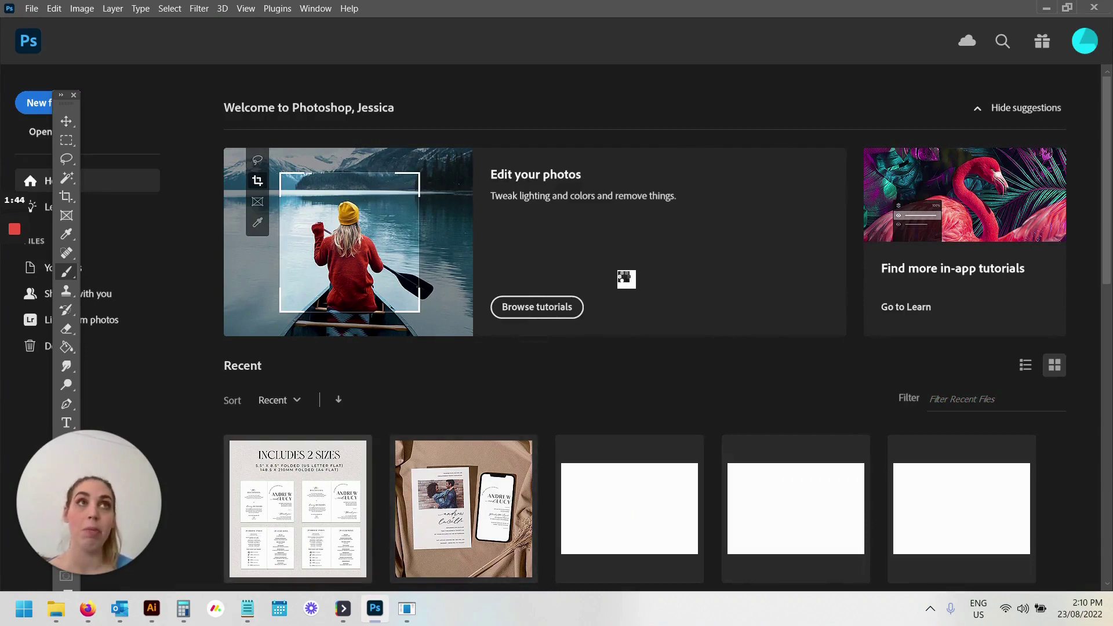
{"action": "left_click_drag", "start_coordinate": [626, 279], "coordinate": [521, 365]}
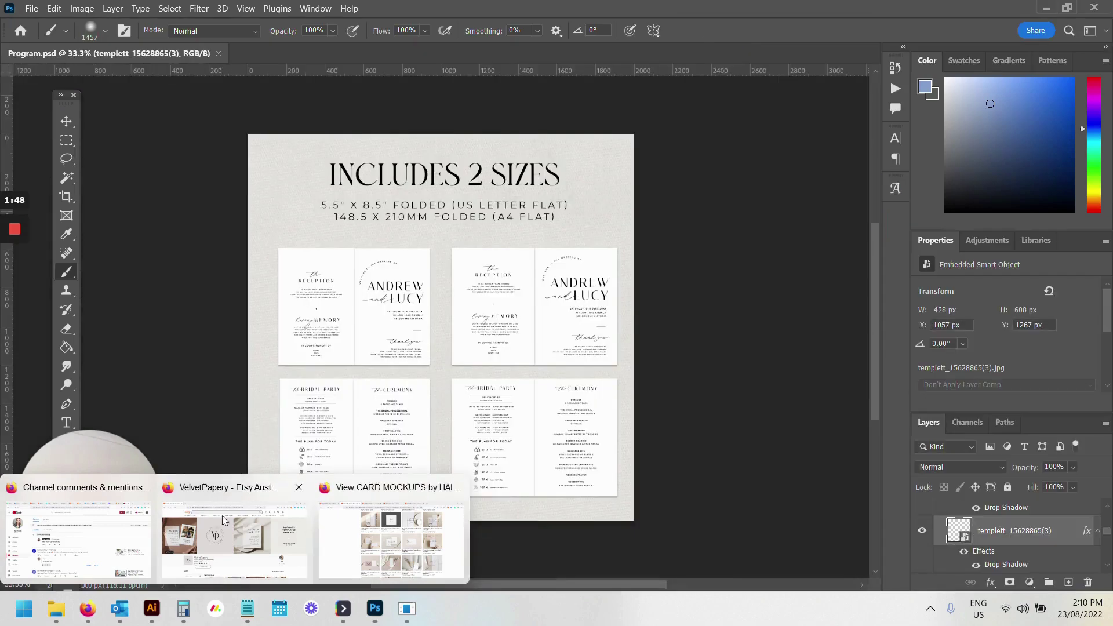
{"action": "left_click", "coordinate": [235, 527]}
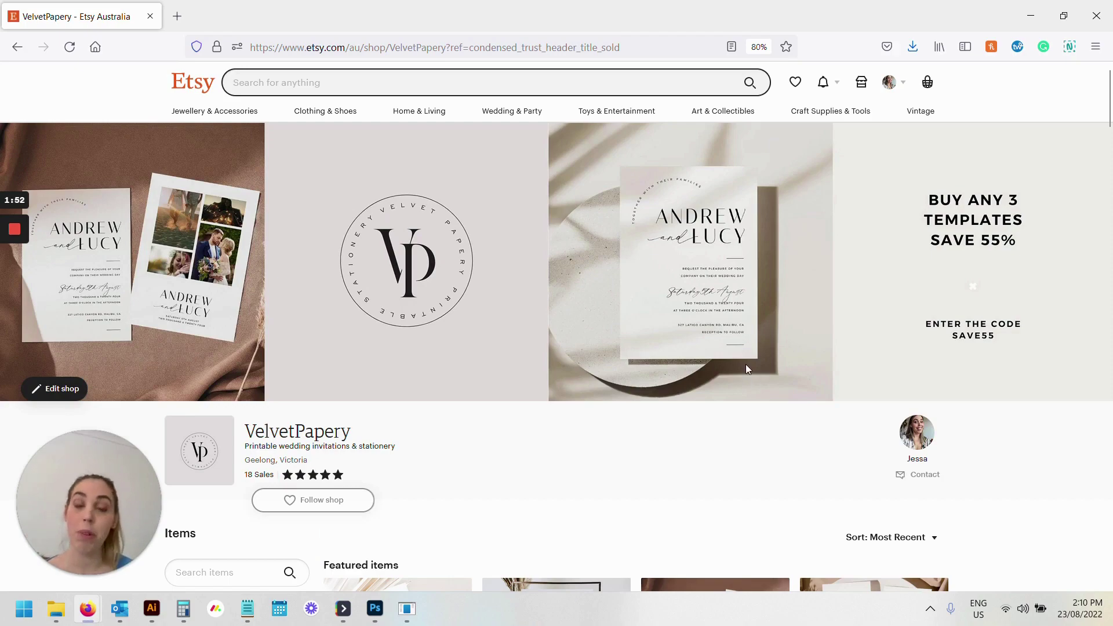
- Bring Program.psd forward and toggle Group 8's visibility to clear the canvas
{"action": "mouse_move", "coordinate": [373, 598]}
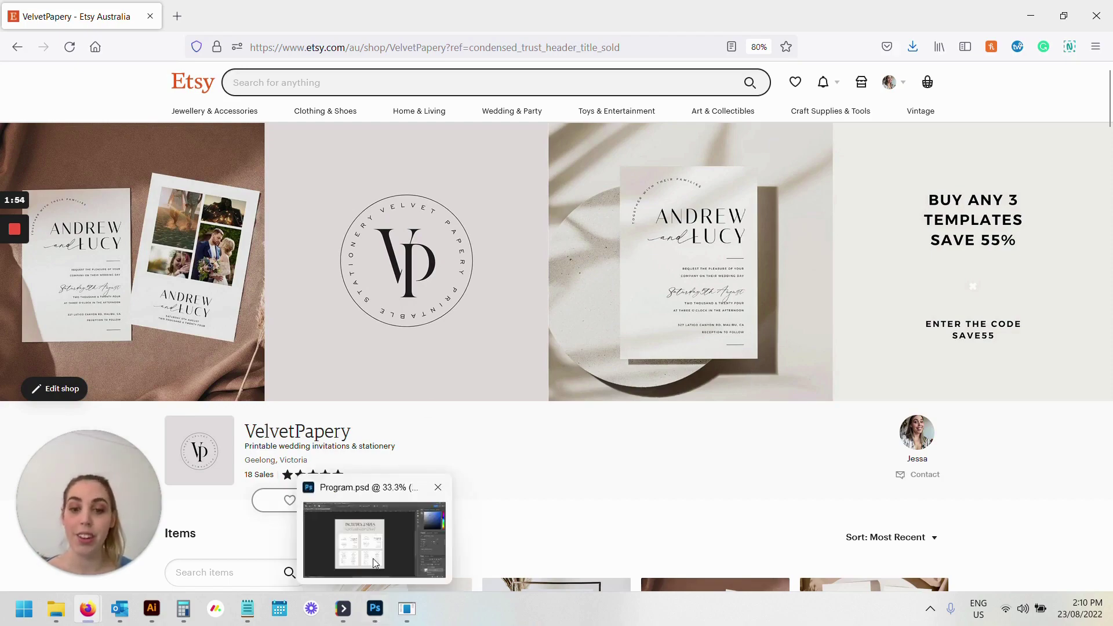
{"action": "left_click", "coordinate": [374, 539]}
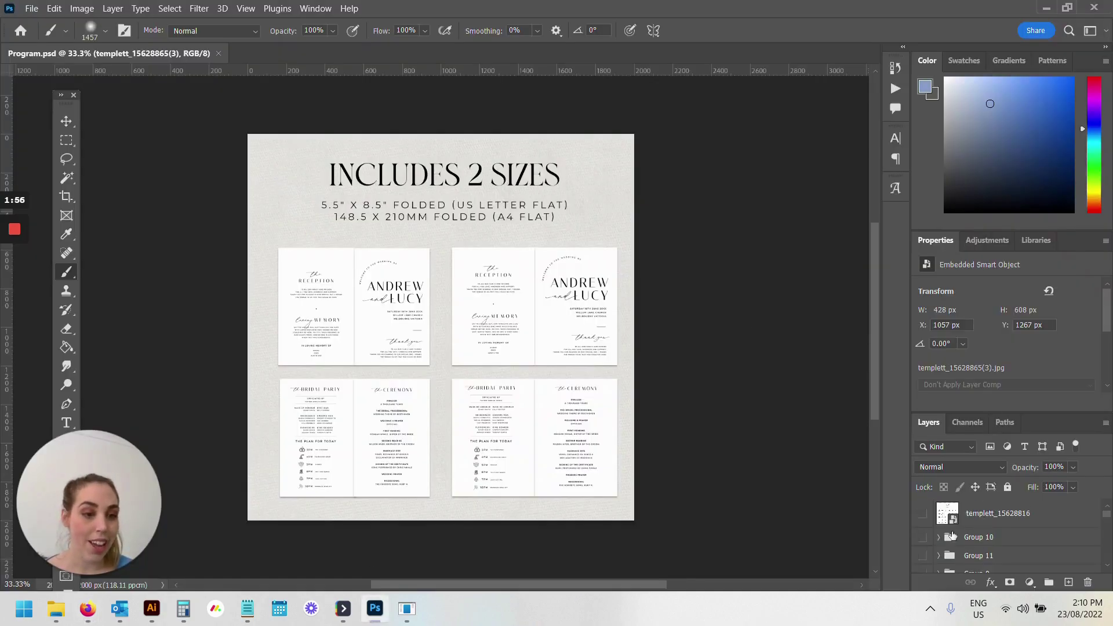
{"action": "scroll", "coordinate": [951, 536], "scroll_direction": "down", "scroll_amount": 2}
{"action": "left_click", "coordinate": [942, 534]}
{"action": "left_click", "coordinate": [922, 533]}
{"action": "scroll", "coordinate": [922, 534], "scroll_direction": "up", "scroll_amount": 1}
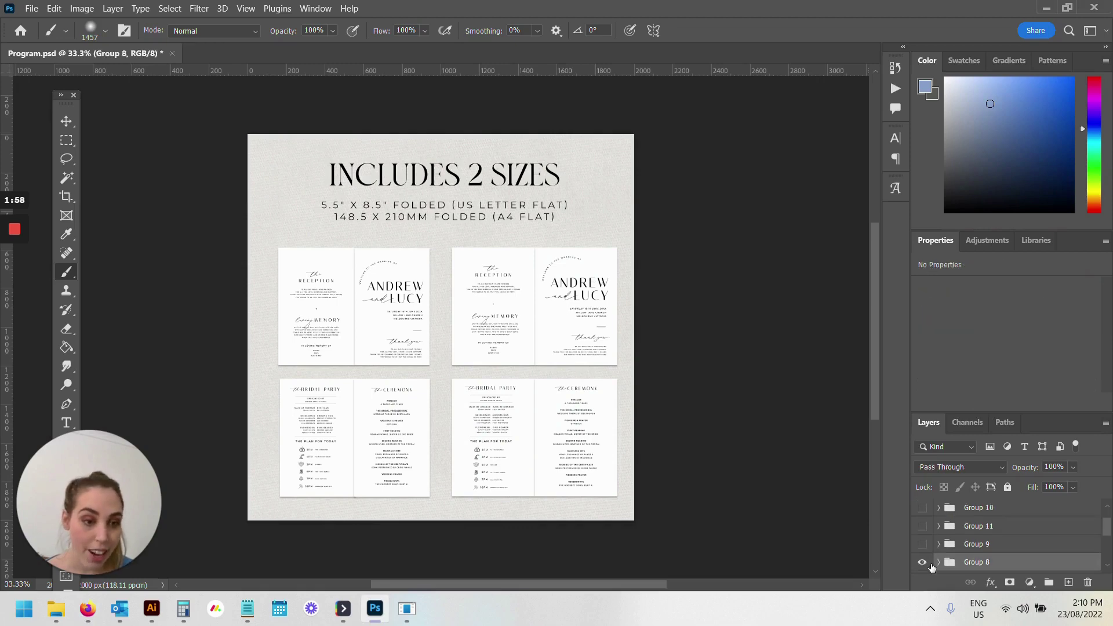
{"action": "left_click", "coordinate": [923, 566]}
{"action": "scroll", "coordinate": [923, 559], "scroll_direction": "up", "scroll_amount": 2}
- Preview Groups 10, 11 and 8, leaving only Group 9's Reception card photo visible
{"action": "left_click", "coordinate": [922, 538]}
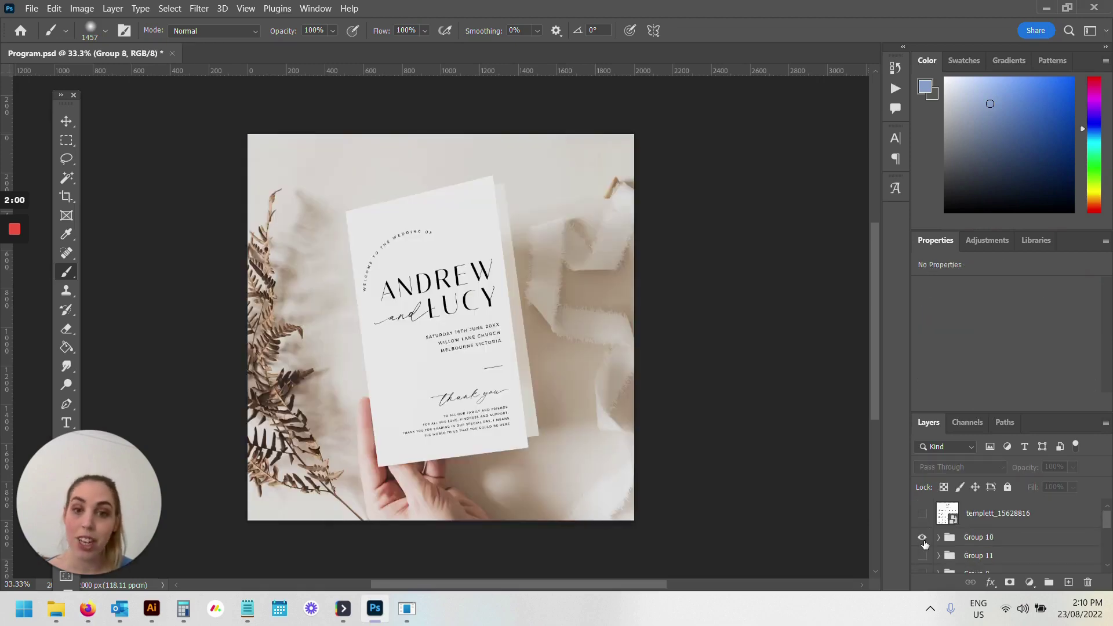
{"action": "left_click", "coordinate": [922, 538]}
{"action": "left_click", "coordinate": [923, 555]}
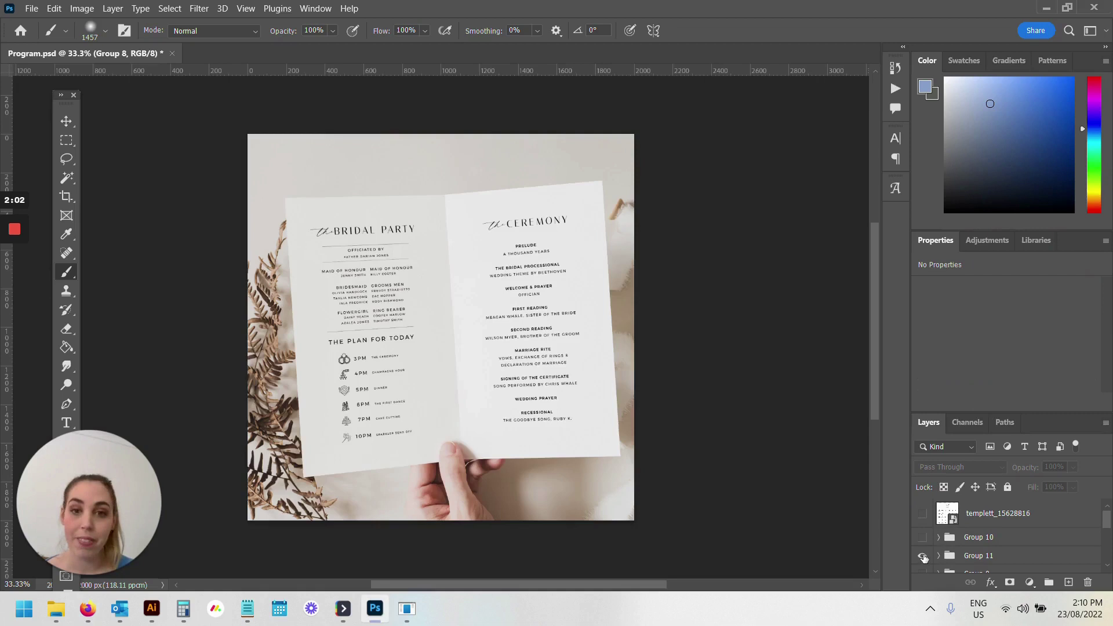
{"action": "left_click", "coordinate": [923, 555]}
{"action": "scroll", "coordinate": [923, 557], "scroll_direction": "down", "scroll_amount": 1}
{"action": "left_click", "coordinate": [922, 562]}
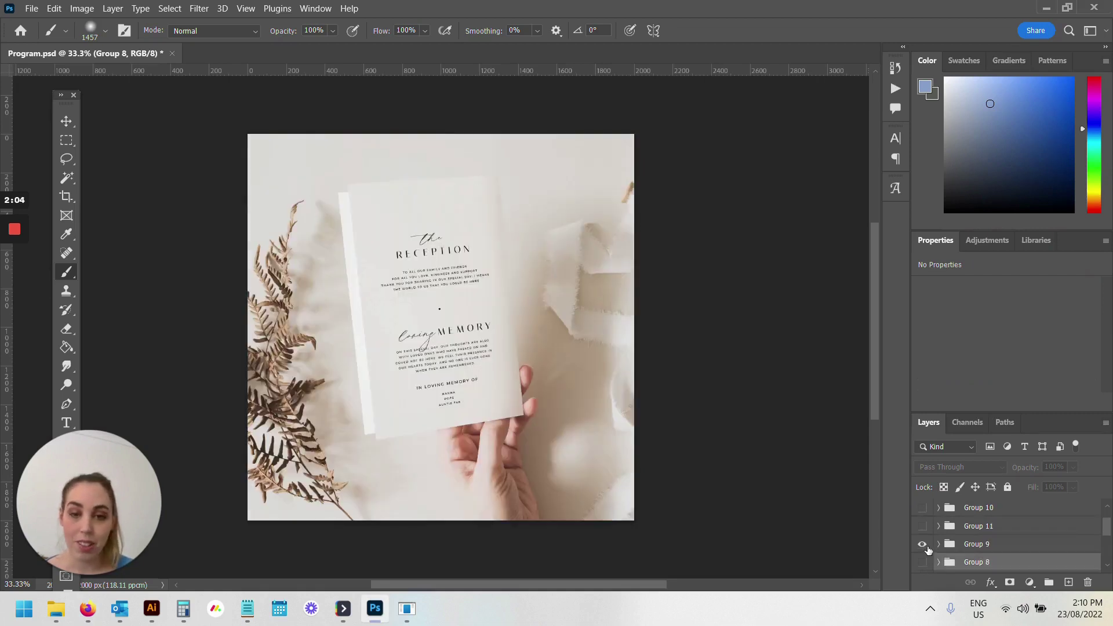
{"action": "left_click", "coordinate": [922, 561]}
{"action": "left_click", "coordinate": [922, 562]}
{"action": "left_click", "coordinate": [922, 561]}
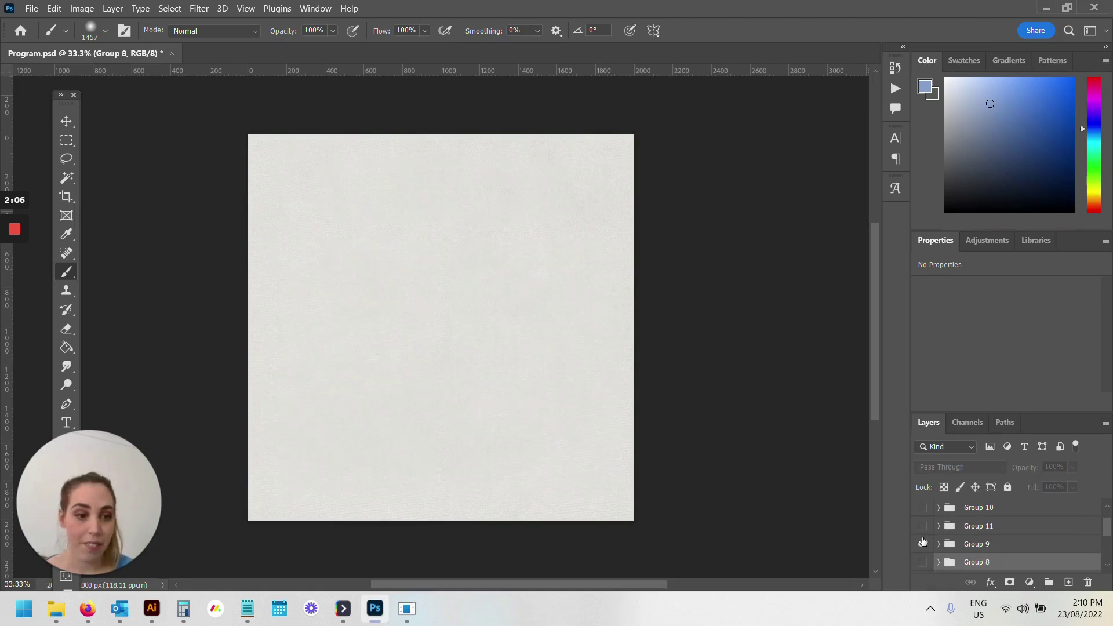
{"action": "left_click", "coordinate": [922, 543]}
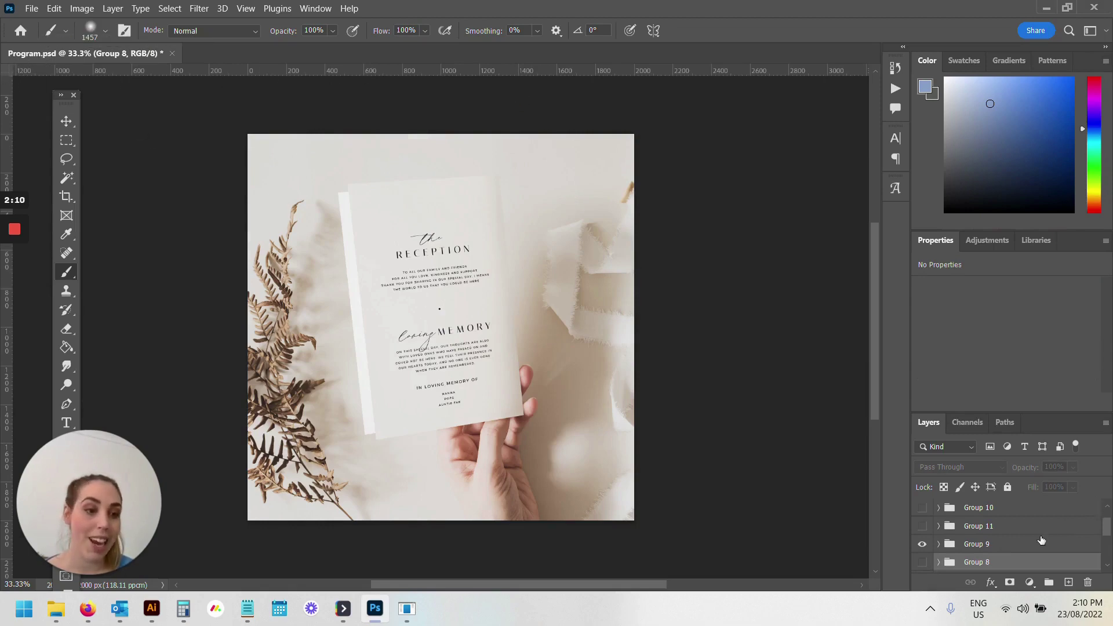
{"action": "scroll", "coordinate": [1017, 519], "scroll_direction": "up", "scroll_amount": 1}
{"action": "scroll", "coordinate": [1017, 522], "scroll_direction": "down", "scroll_amount": 2}
{"action": "scroll", "coordinate": [1016, 522], "scroll_direction": "up", "scroll_amount": 2}
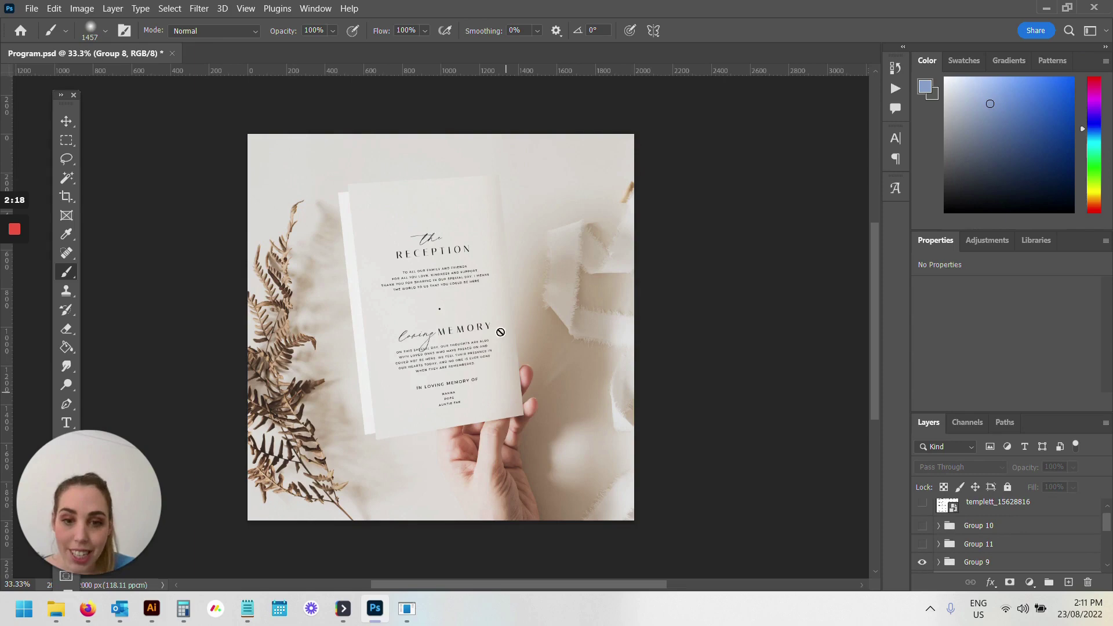
- Select the 5x8.5 Card Back layer and open its smart object contents
{"action": "left_click", "coordinate": [66, 120]}
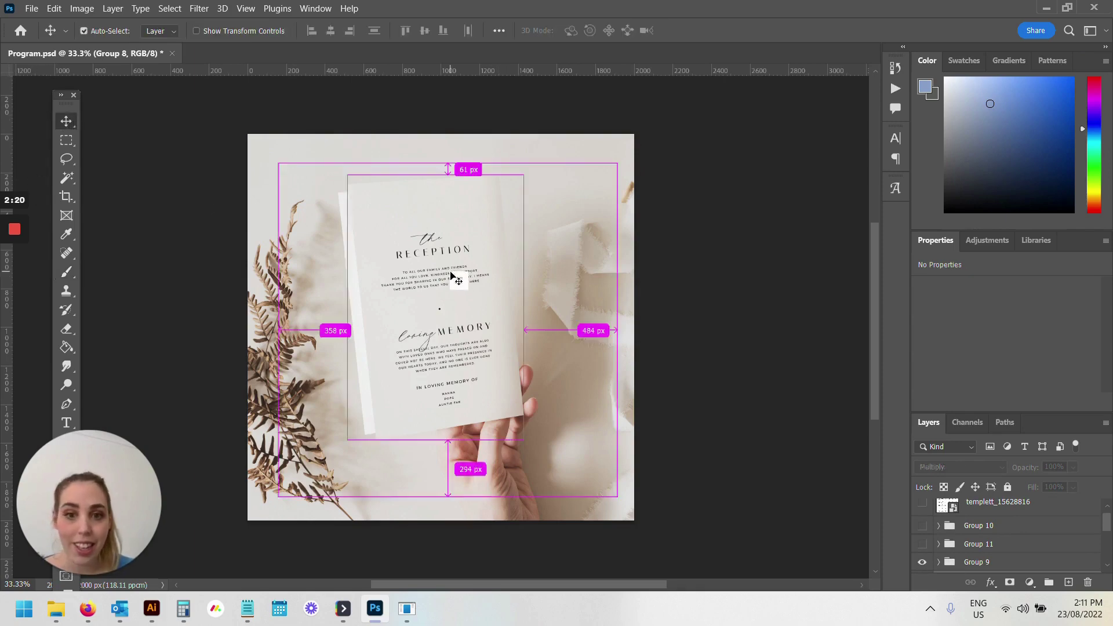
{"action": "left_click", "coordinate": [454, 279]}
{"action": "left_click_drag", "start_coordinate": [963, 562], "coordinate": [427, 301]}
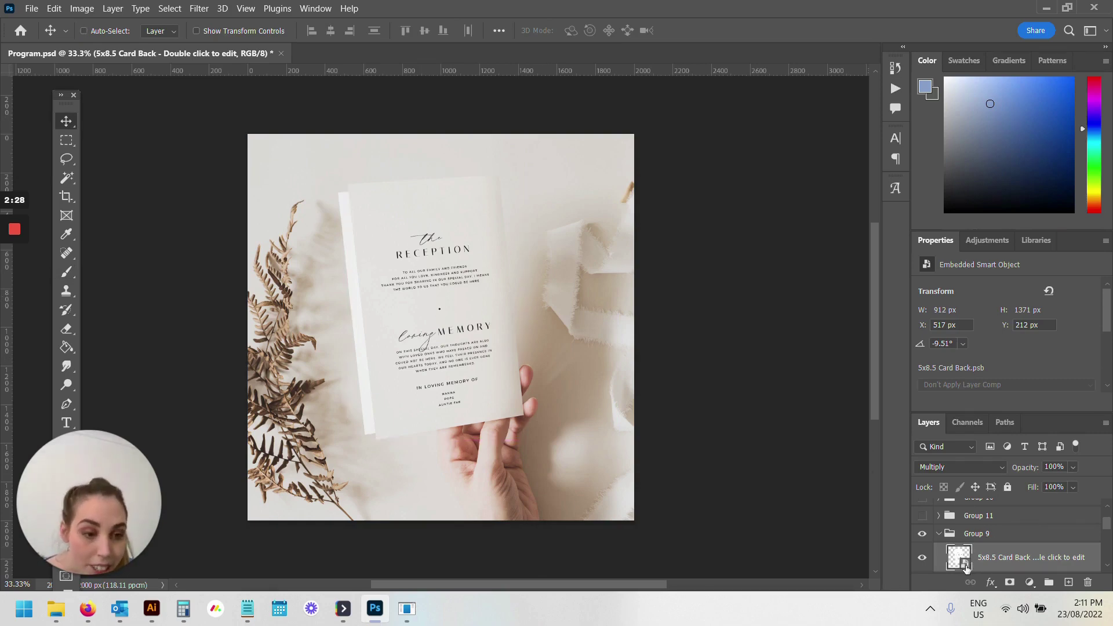
{"action": "double_click", "coordinate": [964, 565]}
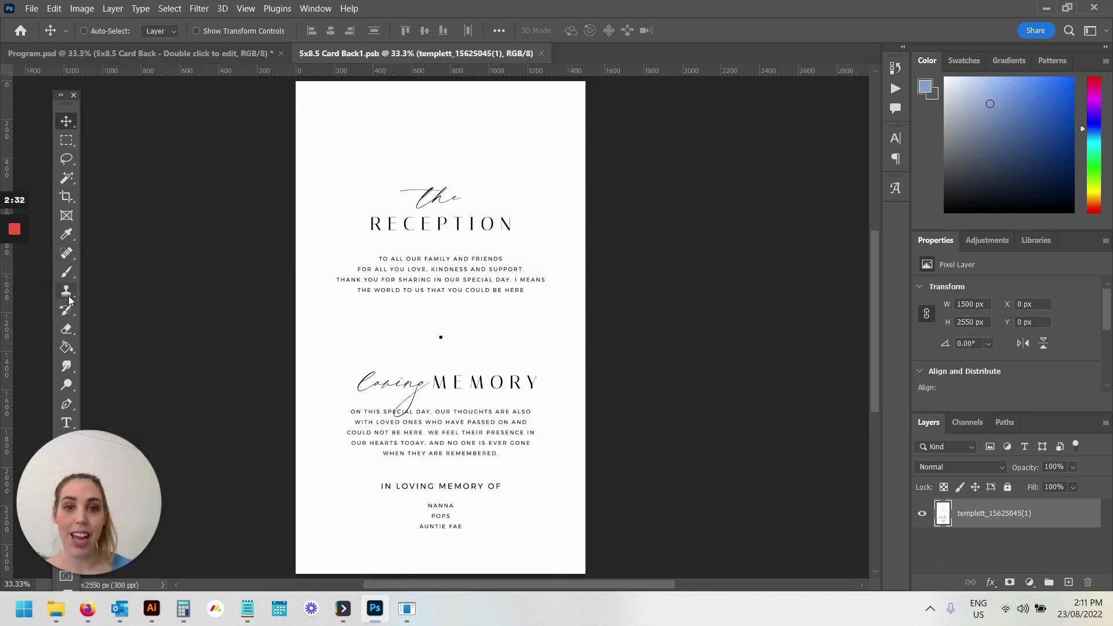
- Colorize the card light blue with Saturation 58 in Hue/Saturation, then save it
{"action": "key", "text": "ctrl+u"}
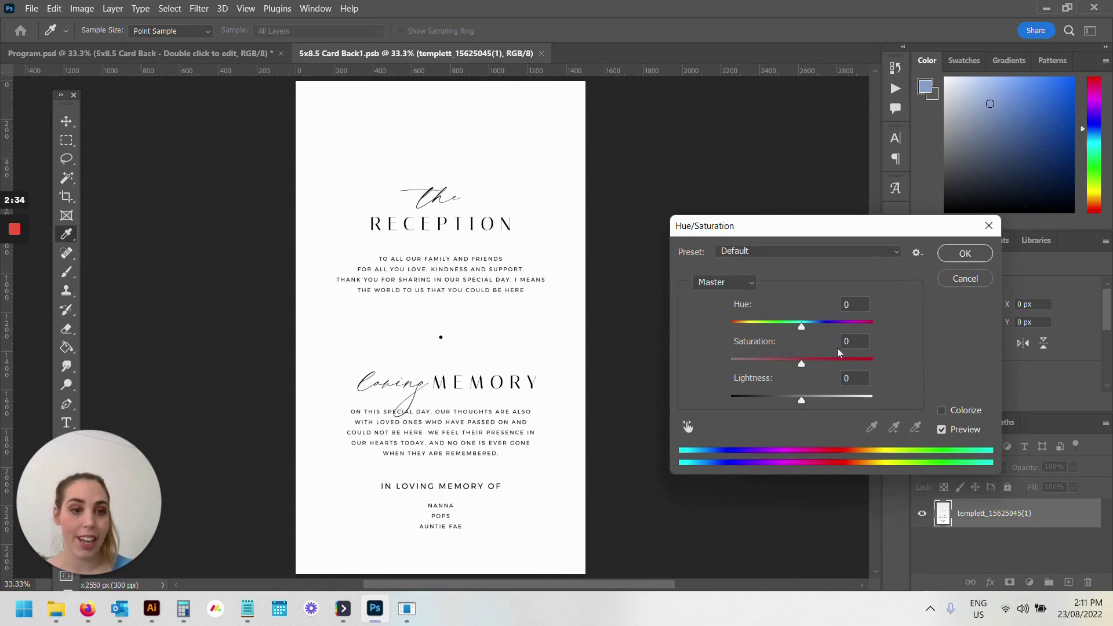
{"action": "left_click", "coordinate": [941, 410]}
{"action": "left_click_drag", "start_coordinate": [788, 365], "coordinate": [805, 376]}
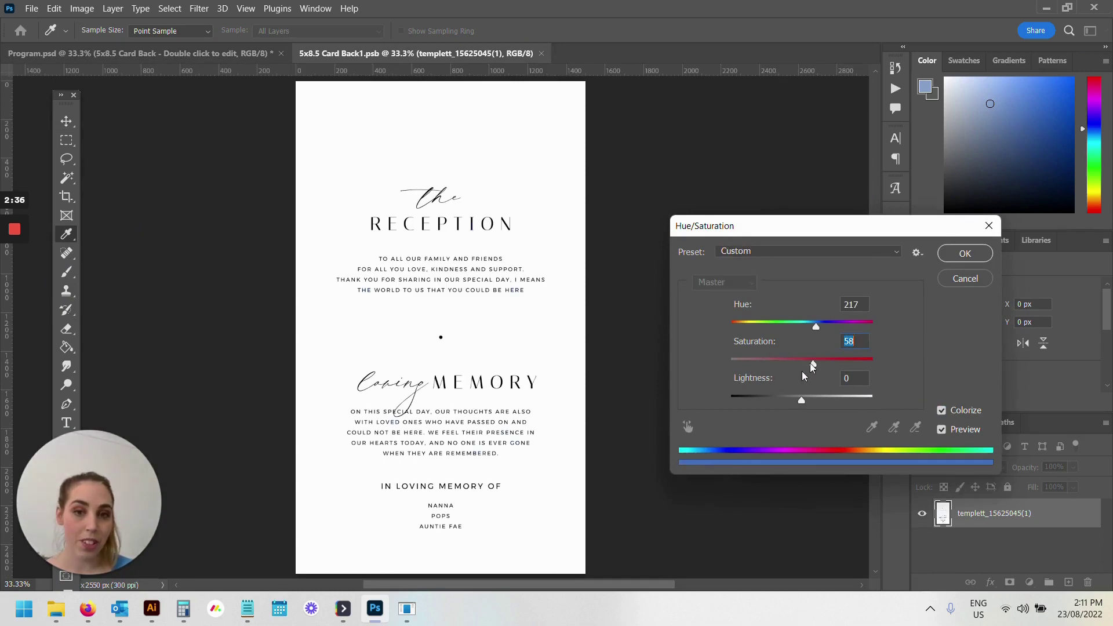
{"action": "key", "text": "Tab"}
{"action": "left_click", "coordinate": [965, 253]}
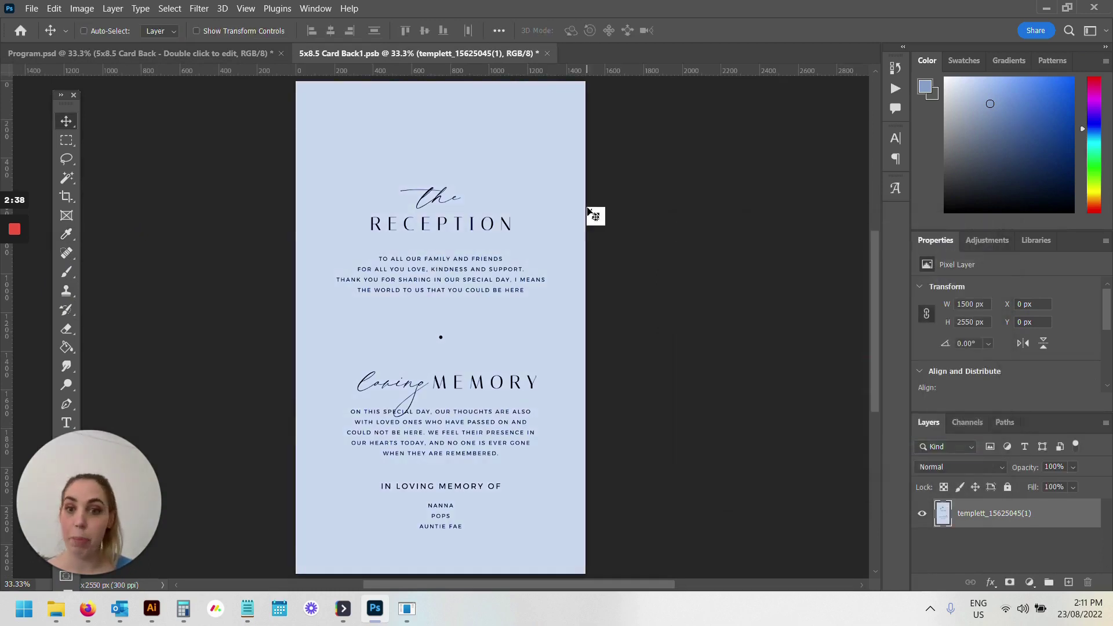
{"action": "key", "text": "ctrl+s"}
{"action": "left_click", "coordinate": [139, 53]}
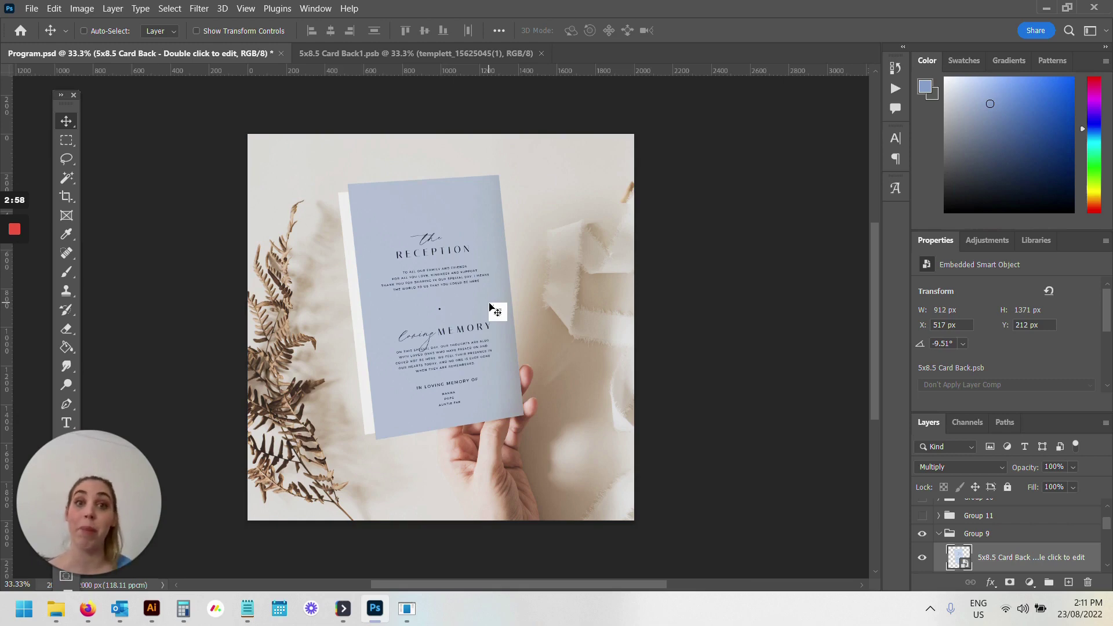
- Return to Firefox and scroll the HALFTOUNE card mockups, mostly priced US$10.04
{"action": "mouse_move", "coordinate": [87, 609]}
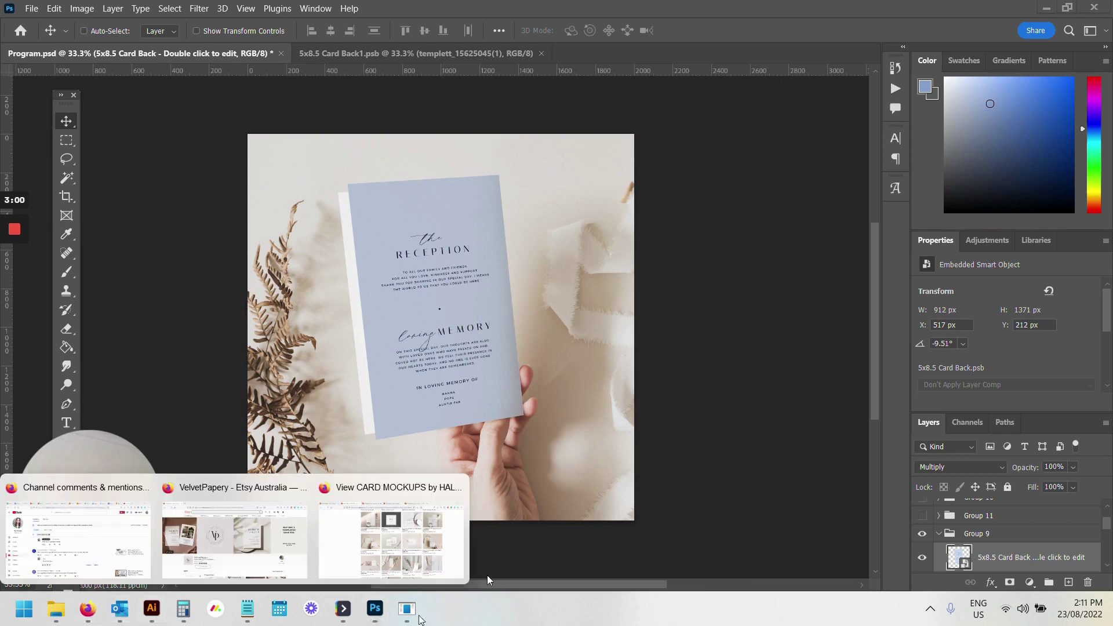
{"action": "left_click", "coordinate": [412, 533]}
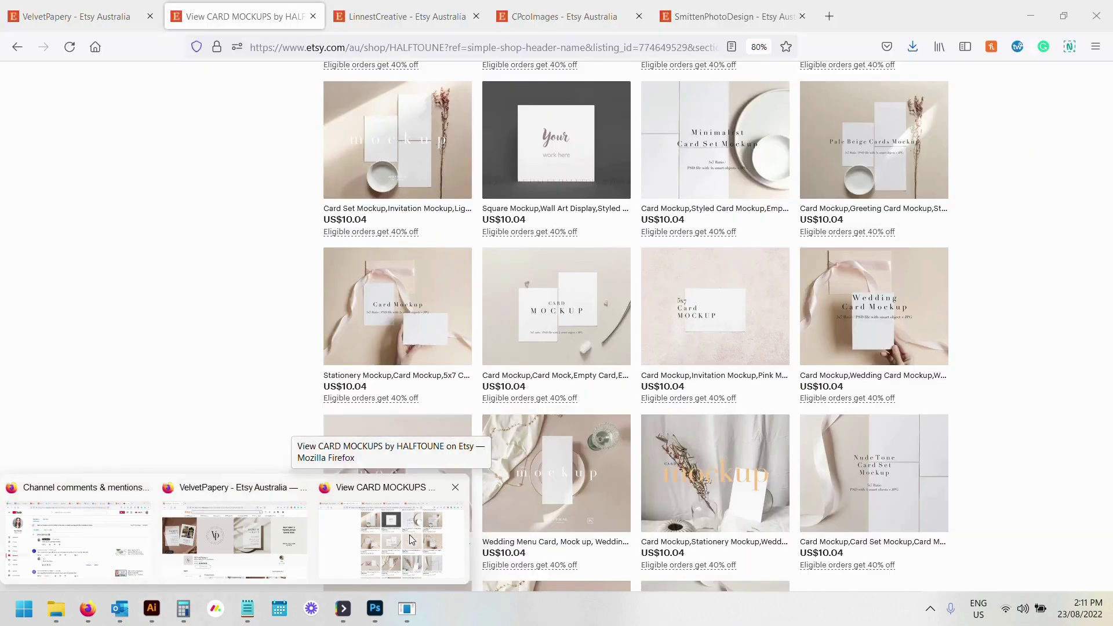
{"action": "scroll", "coordinate": [422, 487], "scroll_direction": "down", "scroll_amount": 4}
{"action": "scroll", "coordinate": [422, 487], "scroll_direction": "up", "scroll_amount": 7}
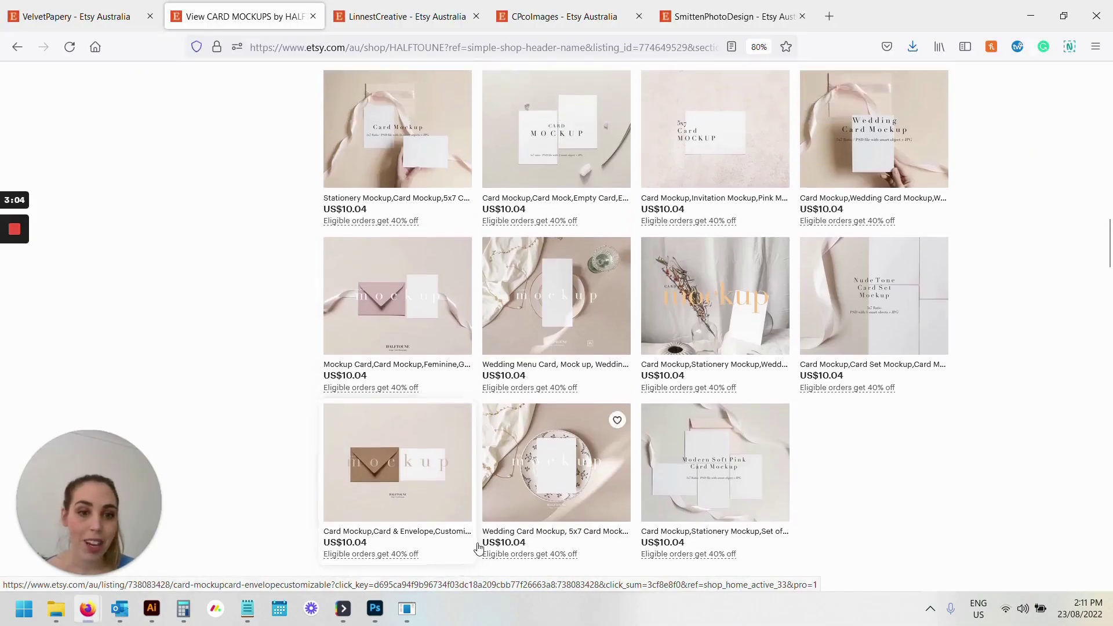
{"action": "scroll", "coordinate": [692, 482], "scroll_direction": "up", "scroll_amount": 10}
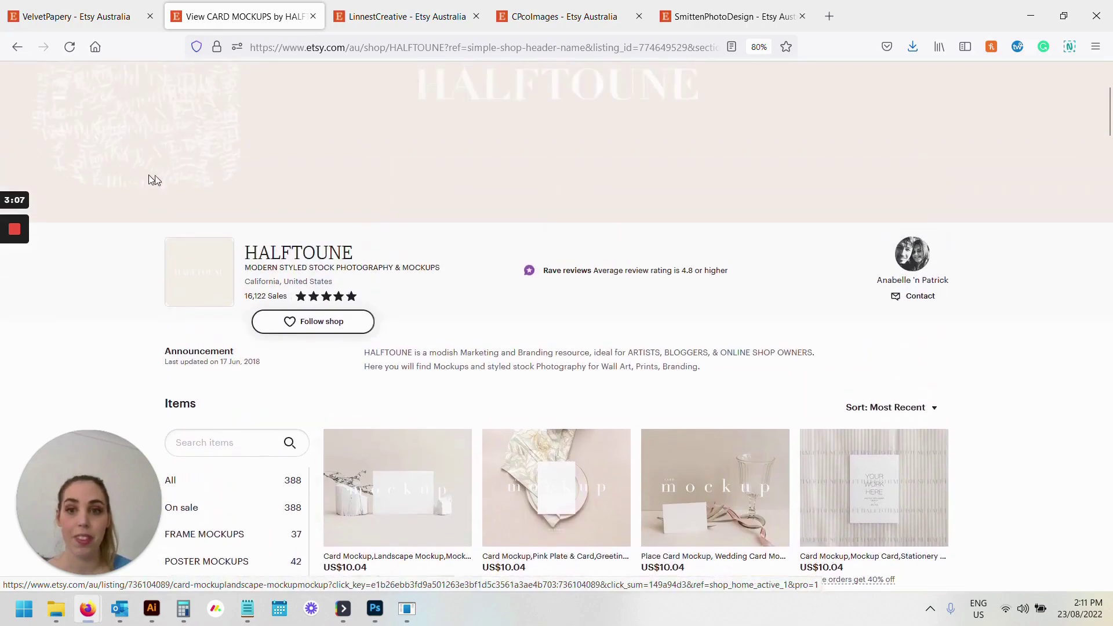
- Open the LinnestCreative shop and scroll through its 498 mockup items down to the reviews
{"action": "left_click", "coordinate": [400, 17]}
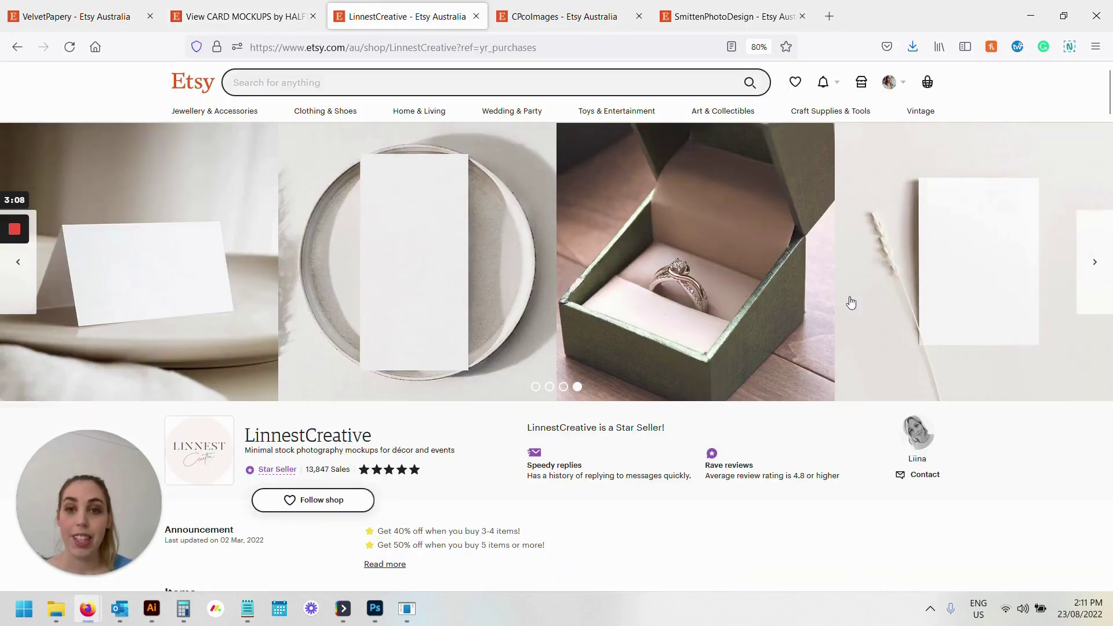
{"action": "scroll", "coordinate": [806, 305], "scroll_direction": "down", "scroll_amount": 4}
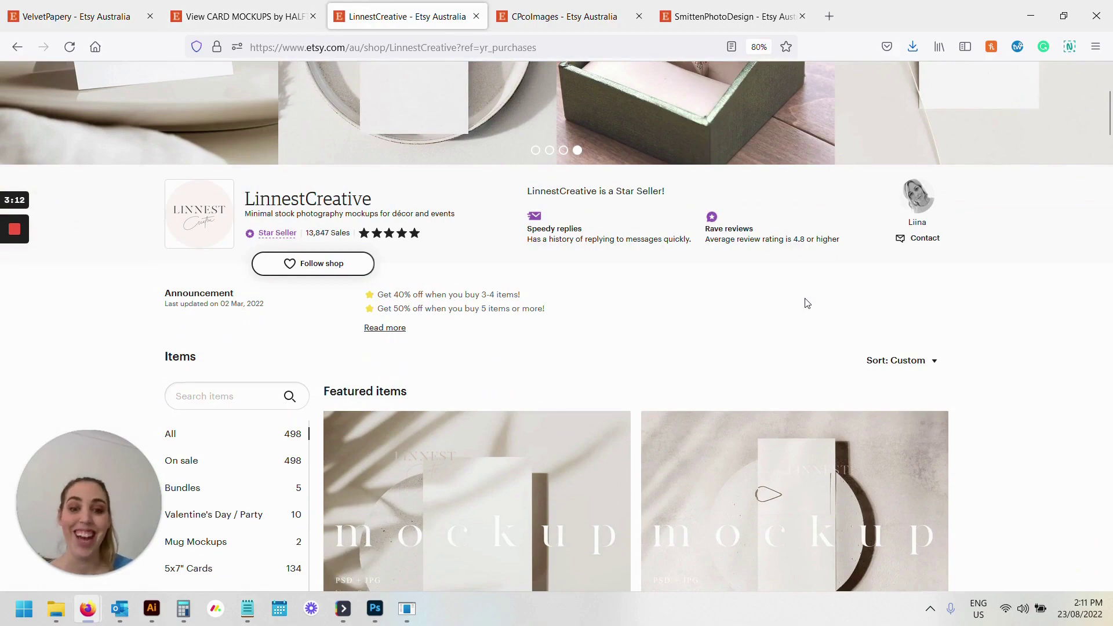
{"action": "scroll", "coordinate": [634, 480], "scroll_direction": "down", "scroll_amount": 2}
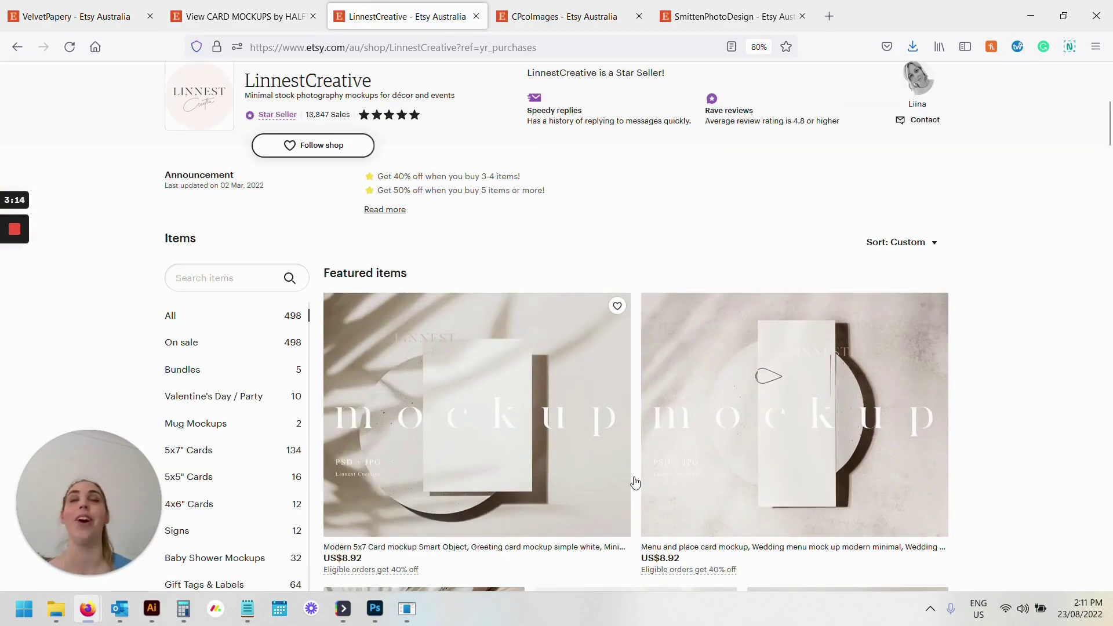
{"action": "scroll", "coordinate": [601, 423], "scroll_direction": "down", "scroll_amount": 6}
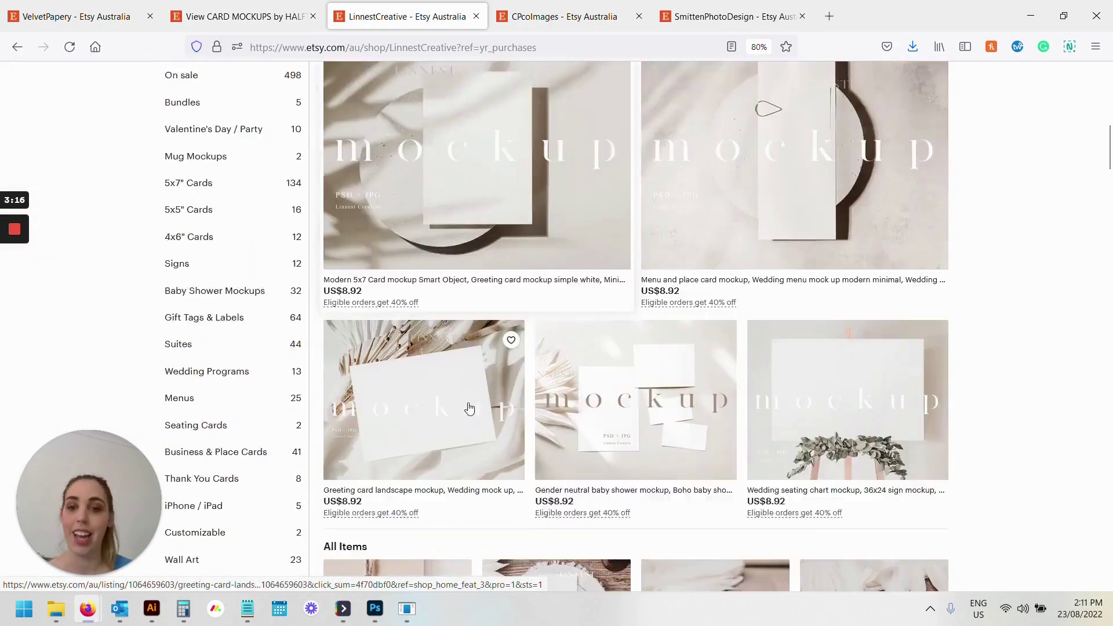
{"action": "scroll", "coordinate": [458, 487], "scroll_direction": "down", "scroll_amount": 1}
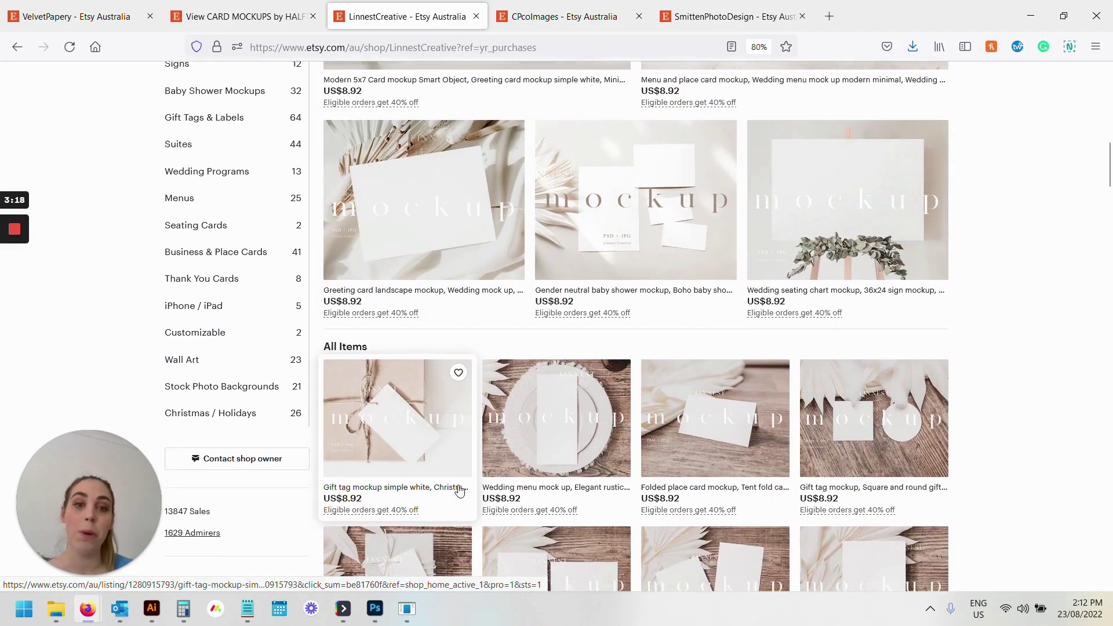
{"action": "scroll", "coordinate": [459, 490], "scroll_direction": "down", "scroll_amount": 12}
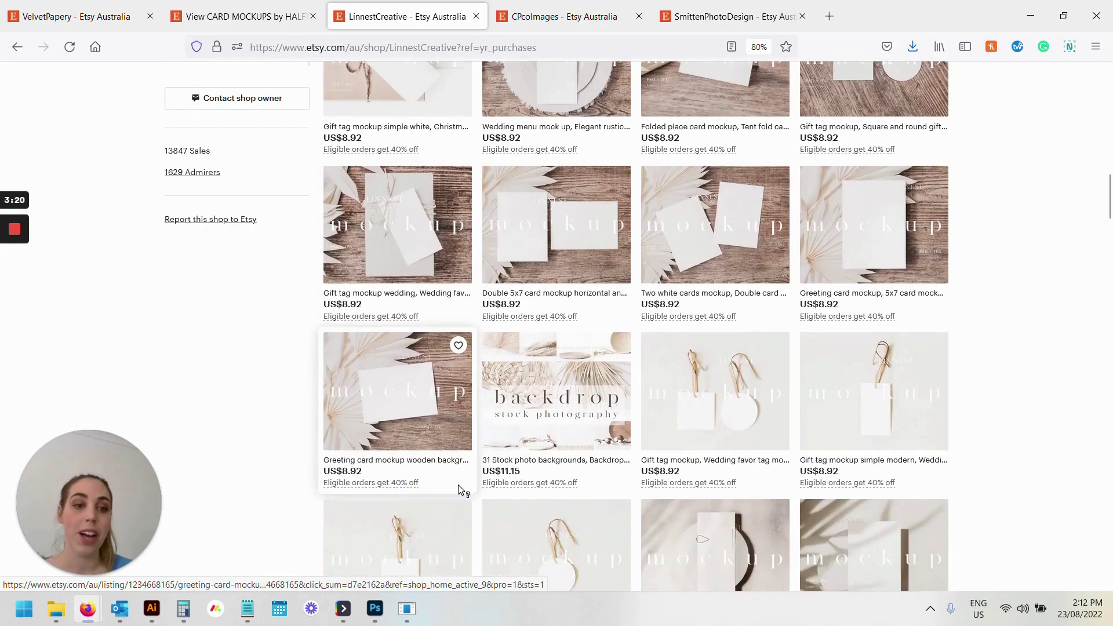
{"action": "scroll", "coordinate": [459, 491], "scroll_direction": "down", "scroll_amount": 10}
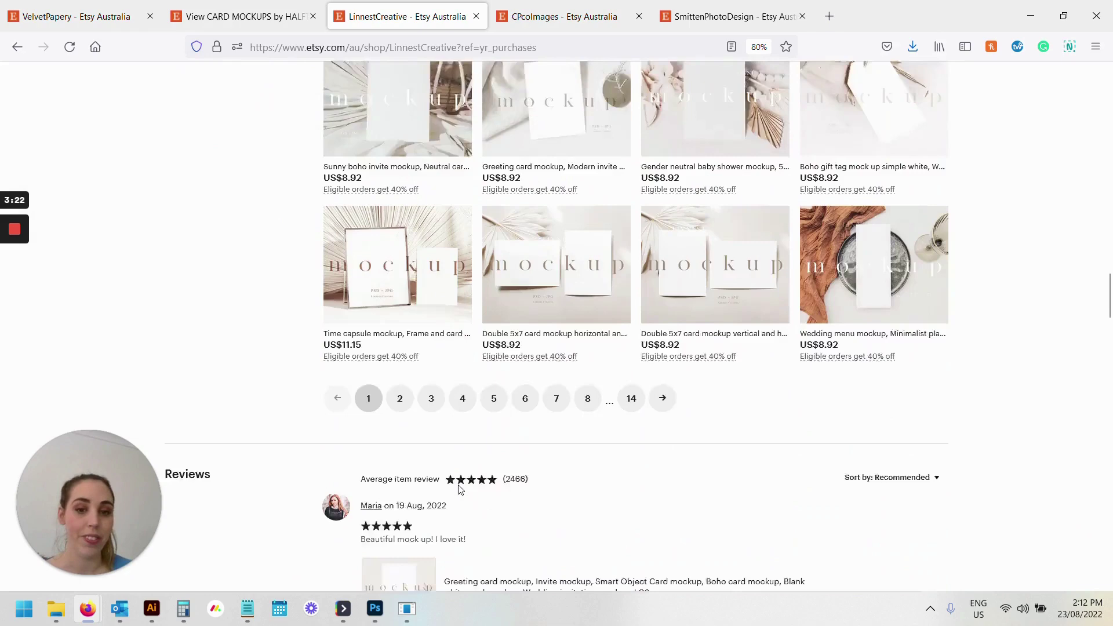
- Open the CPcoImages shop, scroll its card and invitation mockups, then return to the header
{"action": "left_click", "coordinate": [574, 17]}
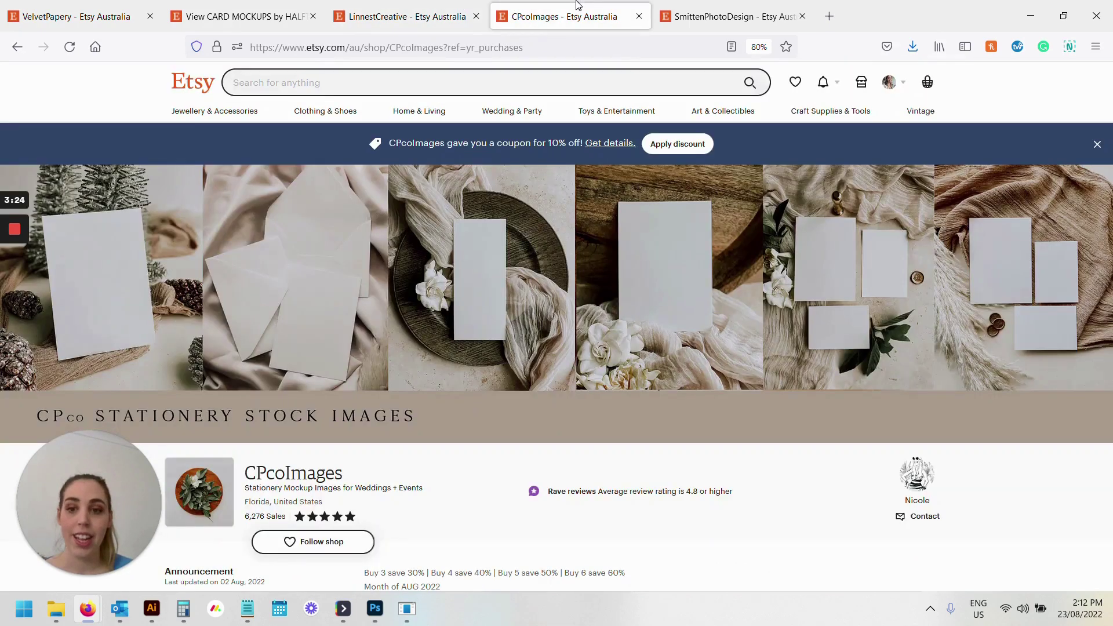
{"action": "scroll", "coordinate": [559, 297], "scroll_direction": "down", "scroll_amount": 3}
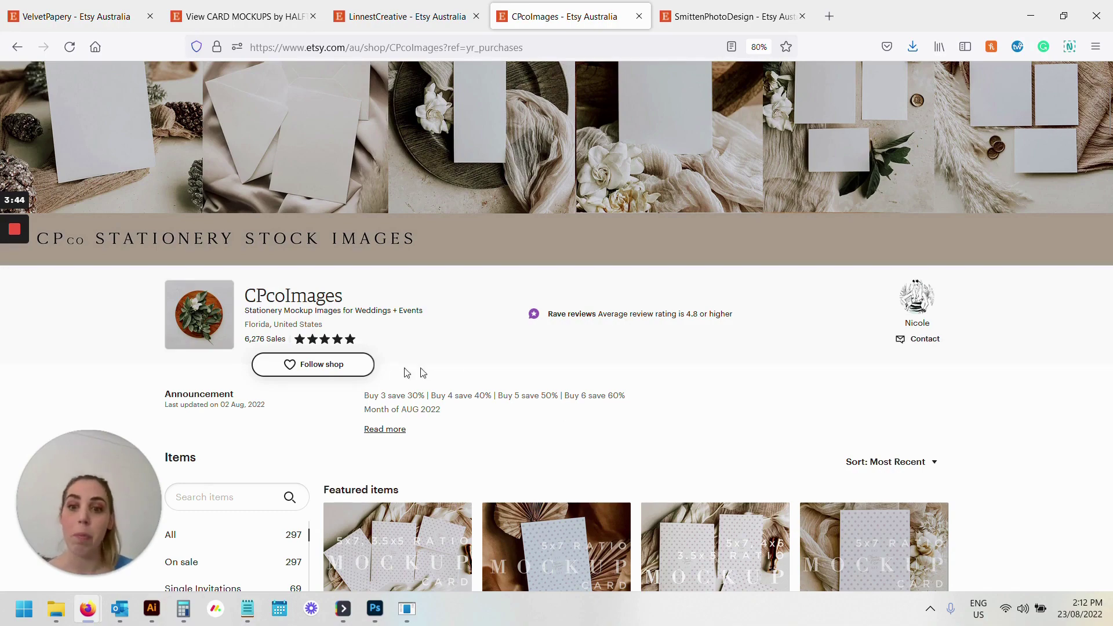
{"action": "scroll", "coordinate": [412, 373], "scroll_direction": "down", "scroll_amount": 3}
{"action": "scroll", "coordinate": [901, 405], "scroll_direction": "down", "scroll_amount": 5}
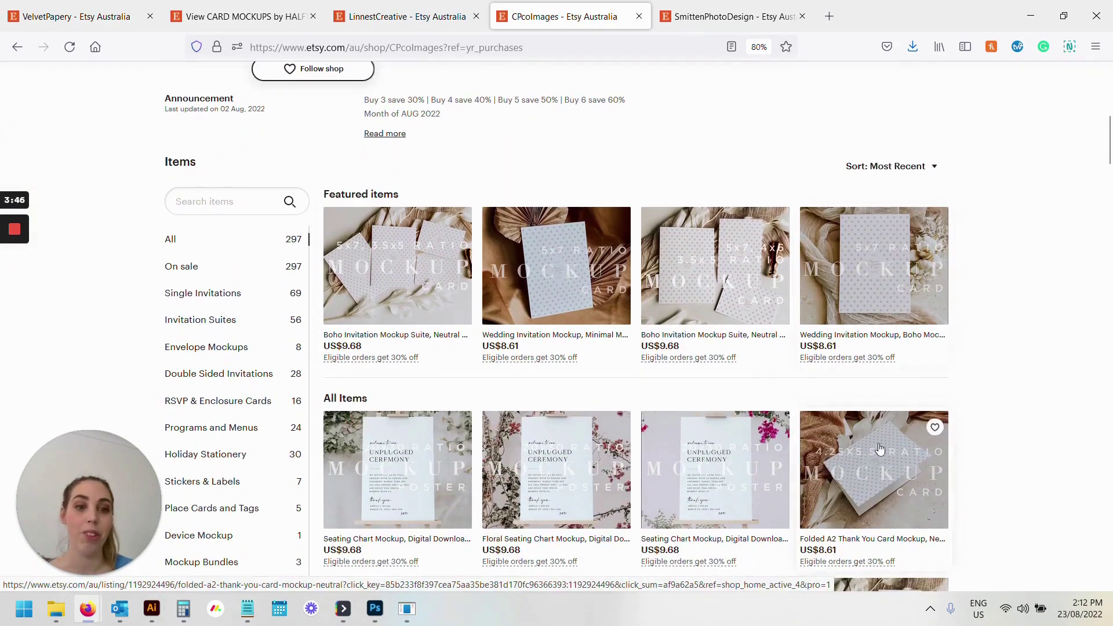
{"action": "scroll", "coordinate": [615, 411], "scroll_direction": "down", "scroll_amount": 2}
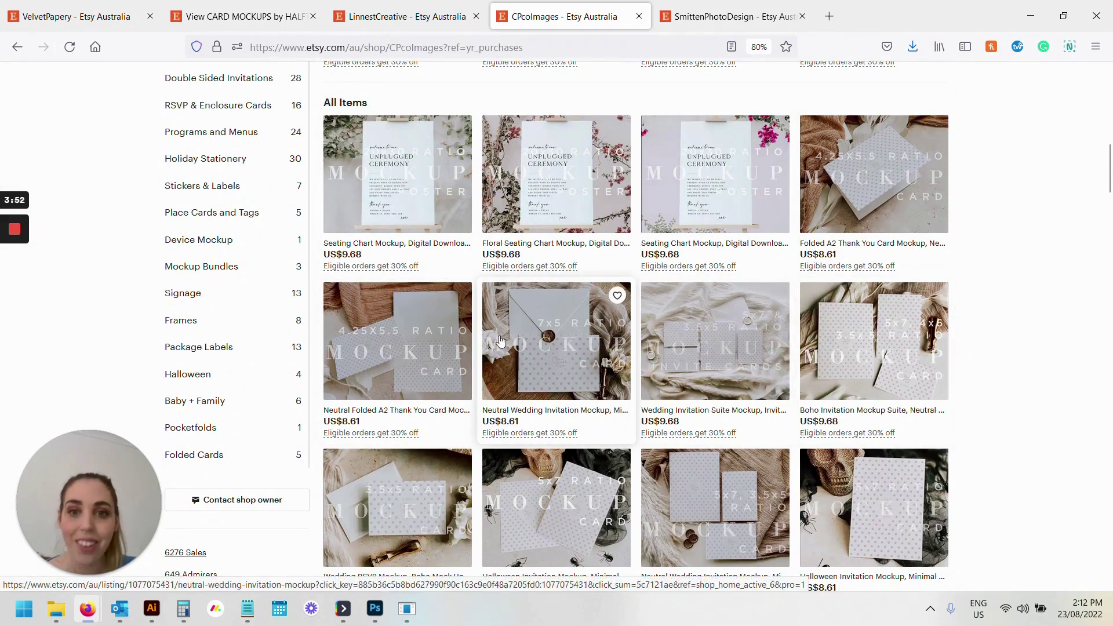
{"action": "scroll", "coordinate": [833, 341], "scroll_direction": "down", "scroll_amount": 10}
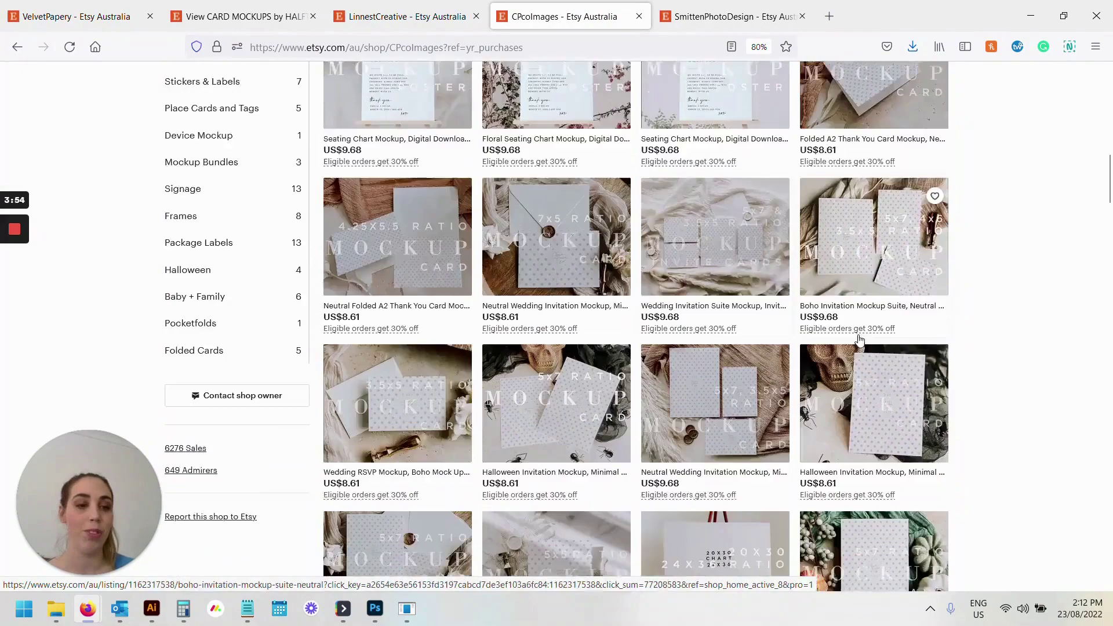
{"action": "scroll", "coordinate": [765, 420], "scroll_direction": "up", "scroll_amount": 12}
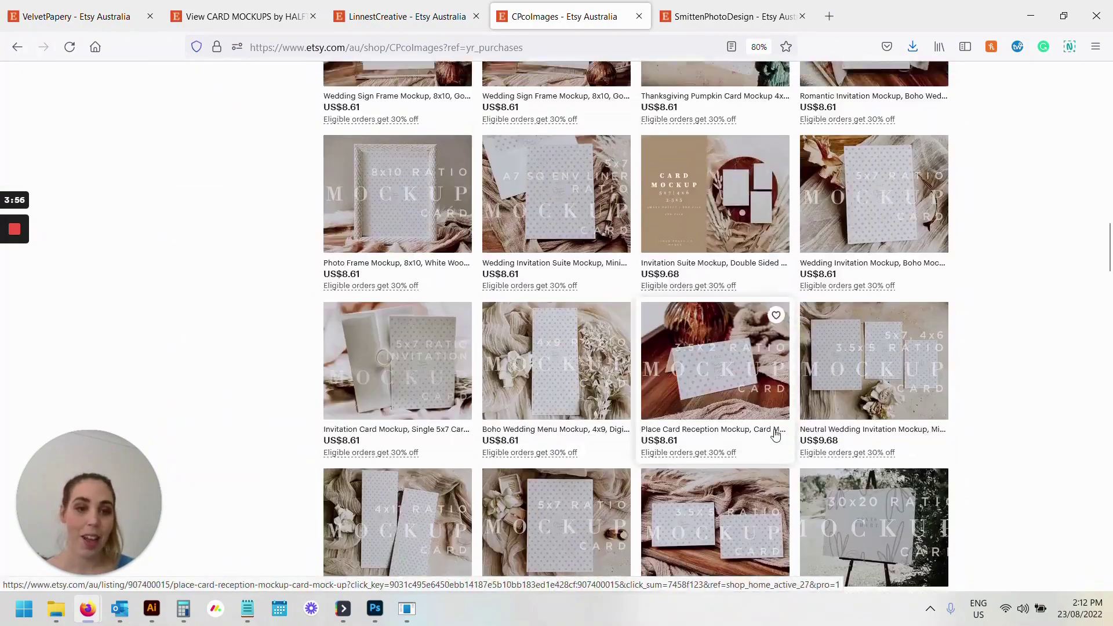
{"action": "scroll", "coordinate": [762, 416], "scroll_direction": "up", "scroll_amount": 4}
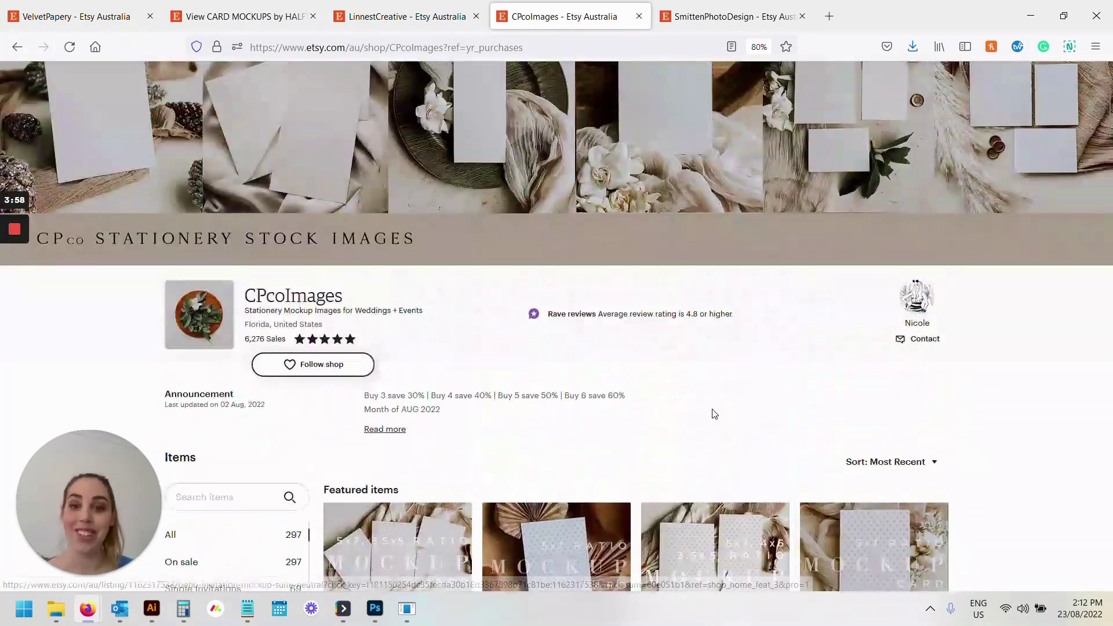
- Expand the CPcoImages announcement and highlight its 'Buy 3 save 30%' multi-buy line
{"action": "left_click", "coordinate": [385, 429]}
{"action": "left_click_drag", "start_coordinate": [360, 387], "coordinate": [644, 386]}
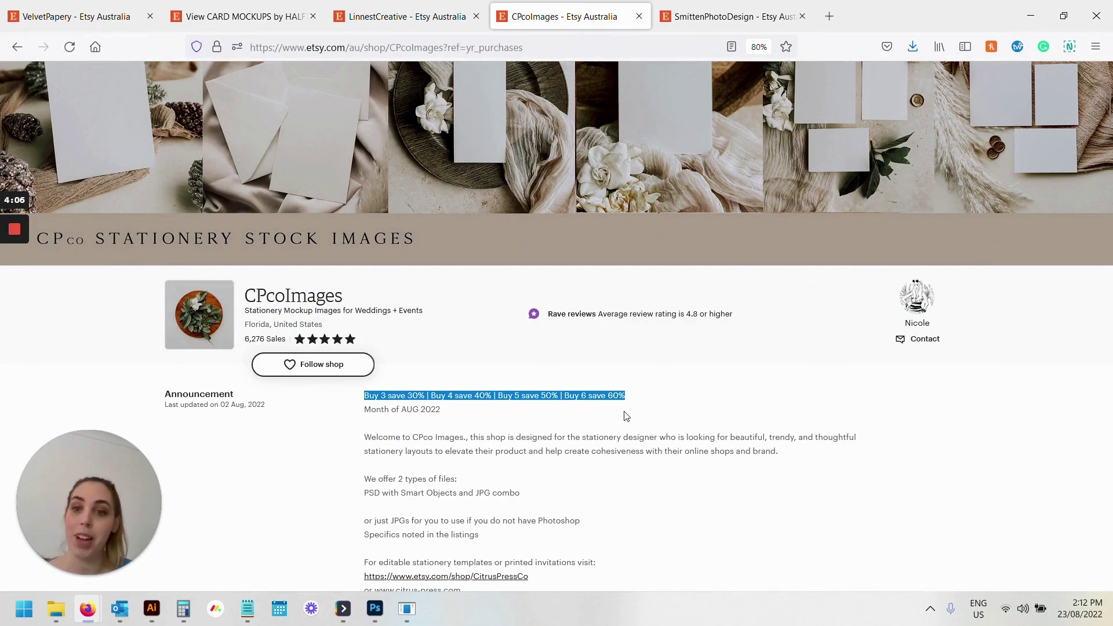
{"action": "scroll", "coordinate": [625, 416], "scroll_direction": "down", "scroll_amount": 3}
{"action": "scroll", "coordinate": [626, 416], "scroll_direction": "up", "scroll_amount": 1}
{"action": "left_click", "coordinate": [626, 416]}
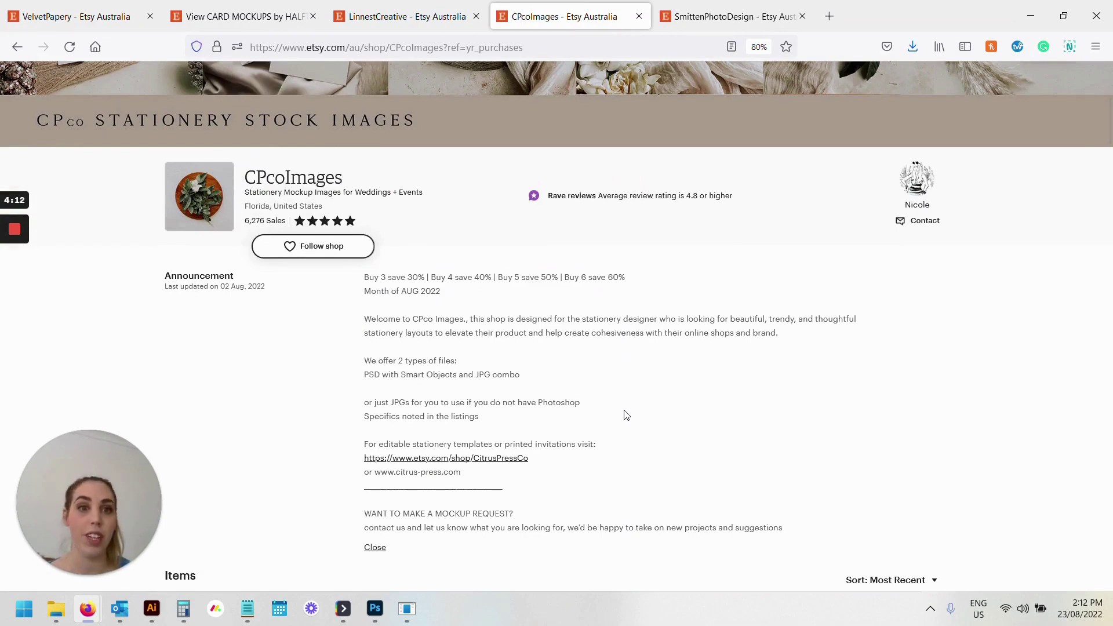
- Switch to the SmittenPhotoDesign shop and filter it to Summer Stock Images
{"action": "left_click", "coordinate": [721, 6]}
{"action": "scroll", "coordinate": [177, 330], "scroll_direction": "up", "scroll_amount": 3}
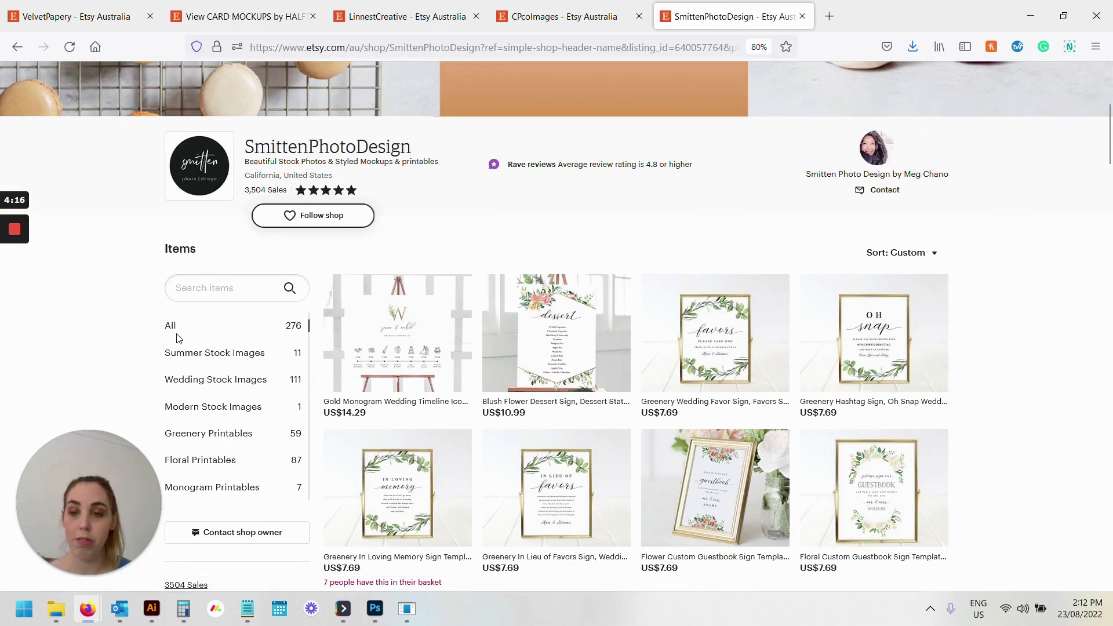
{"action": "left_click", "coordinate": [268, 354]}
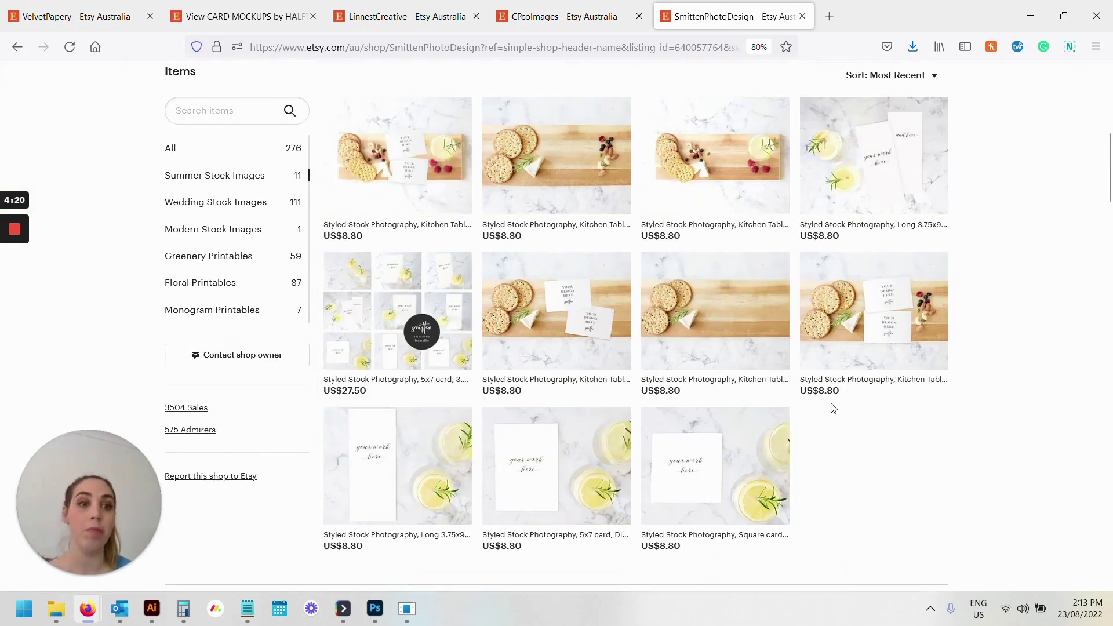
{"action": "scroll", "coordinate": [338, 312], "scroll_direction": "down", "scroll_amount": 1}
{"action": "scroll", "coordinate": [338, 313], "scroll_direction": "up", "scroll_amount": 1}
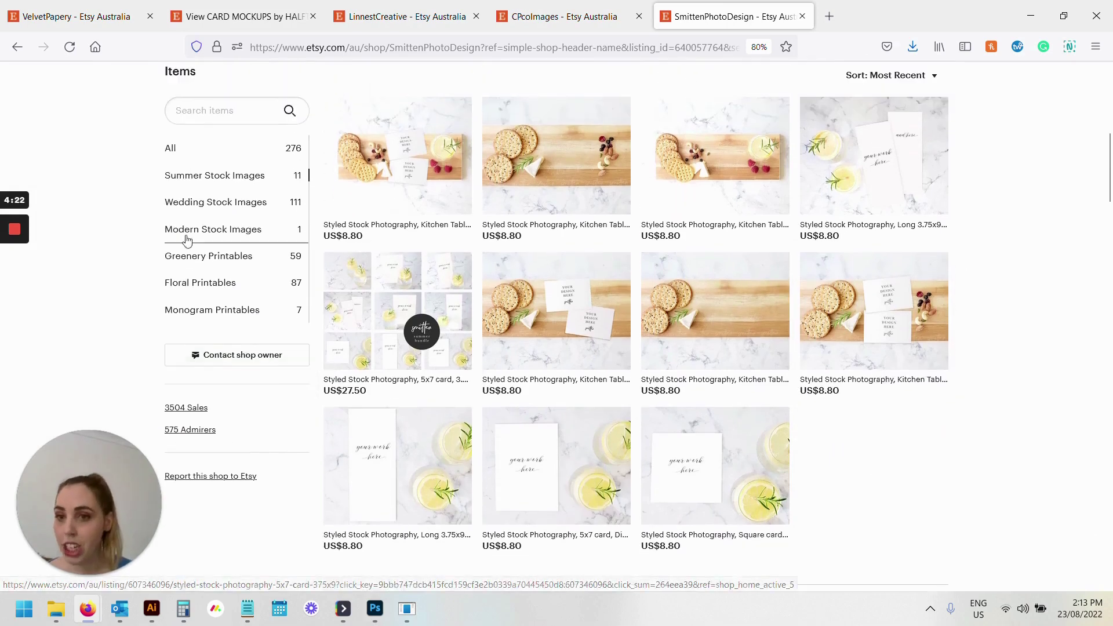
- Search the shop for 'chocolate', then for 'water bottle'
{"action": "left_click", "coordinate": [221, 110]}
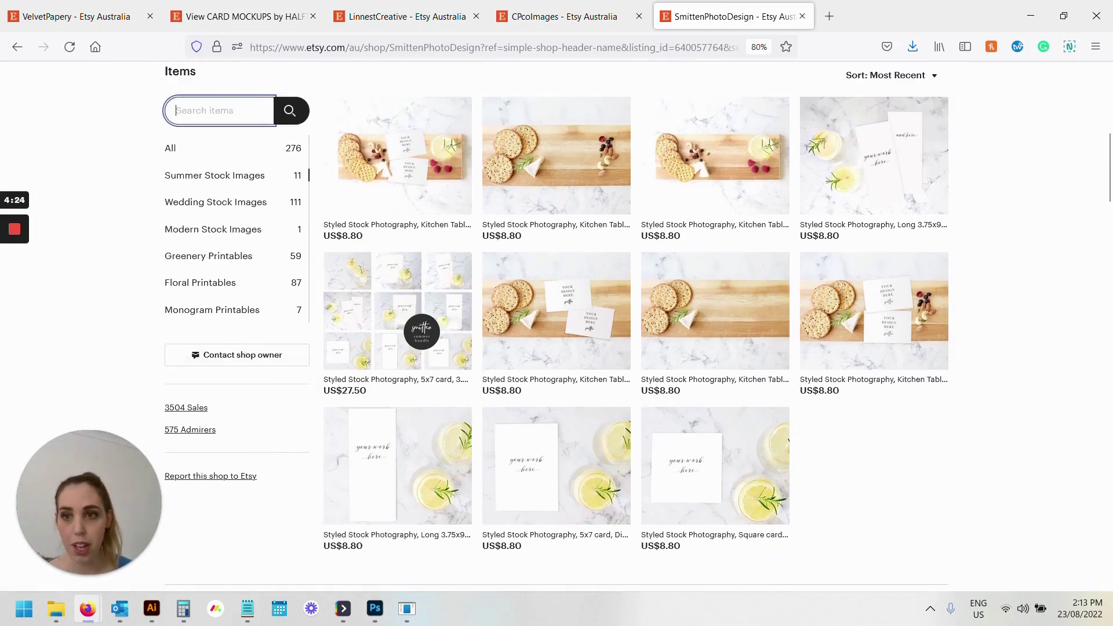
{"action": "type", "text": "chocolate"}
{"action": "key", "text": "Return"}
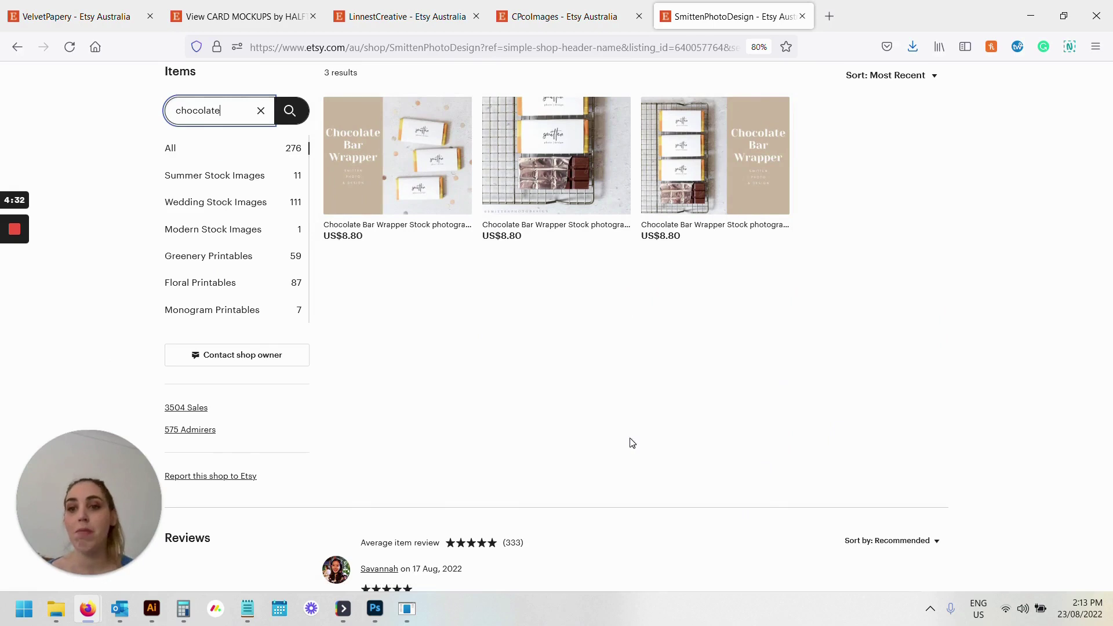
{"action": "key", "text": "ctrl+a"}
{"action": "type", "text": "waterbo"}
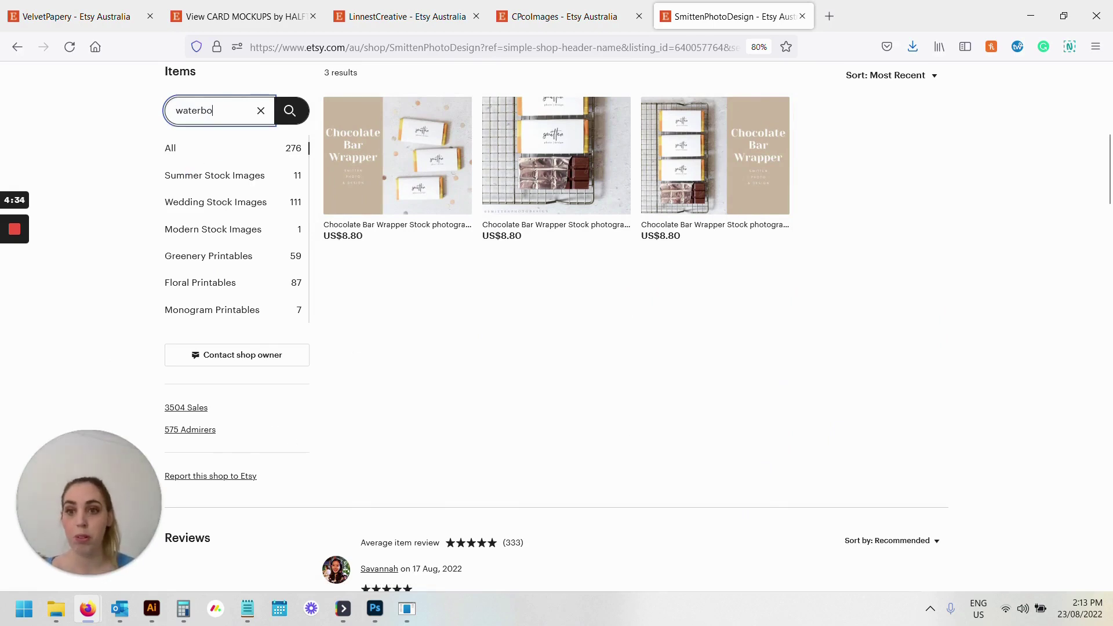
{"action": "type", "text": "ttle"}
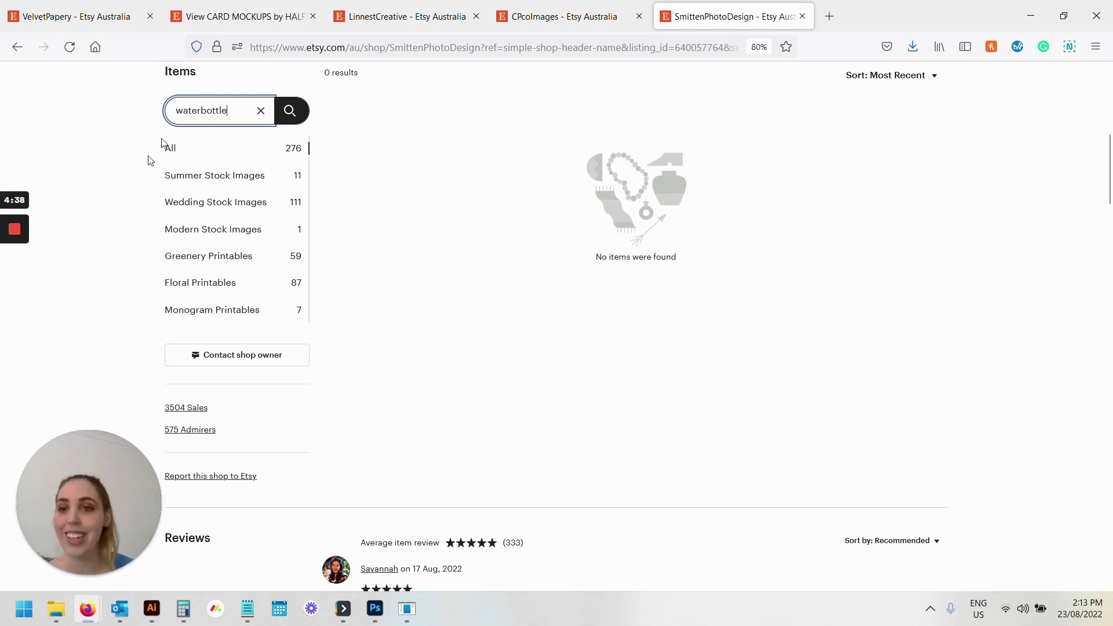
{"action": "left_click", "coordinate": [201, 110]}
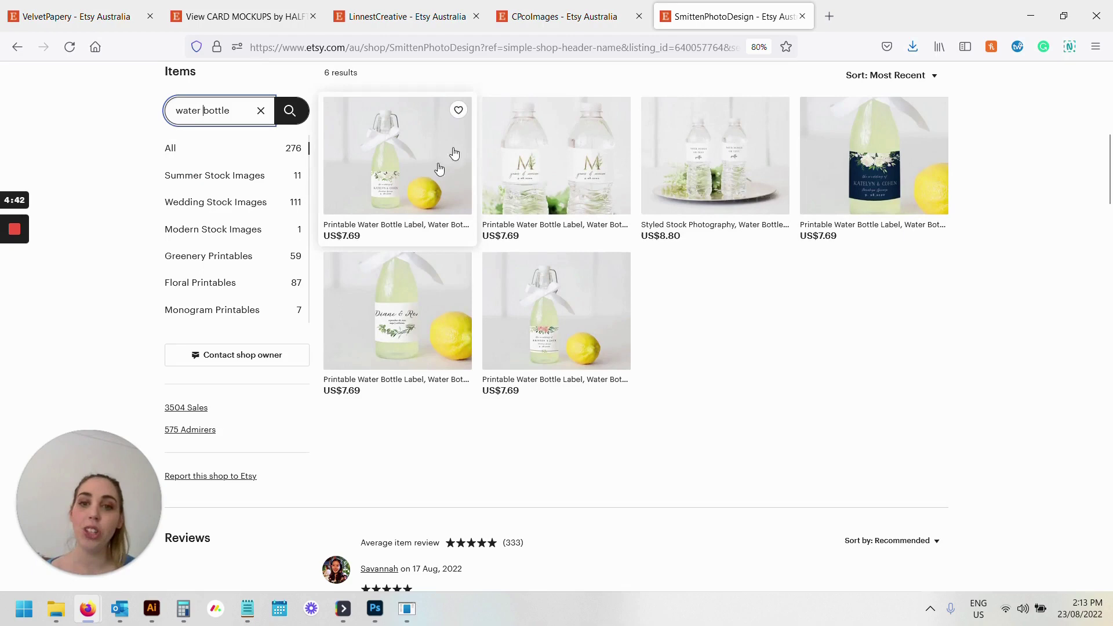
{"action": "scroll", "coordinate": [753, 463], "scroll_direction": "up", "scroll_amount": 6}
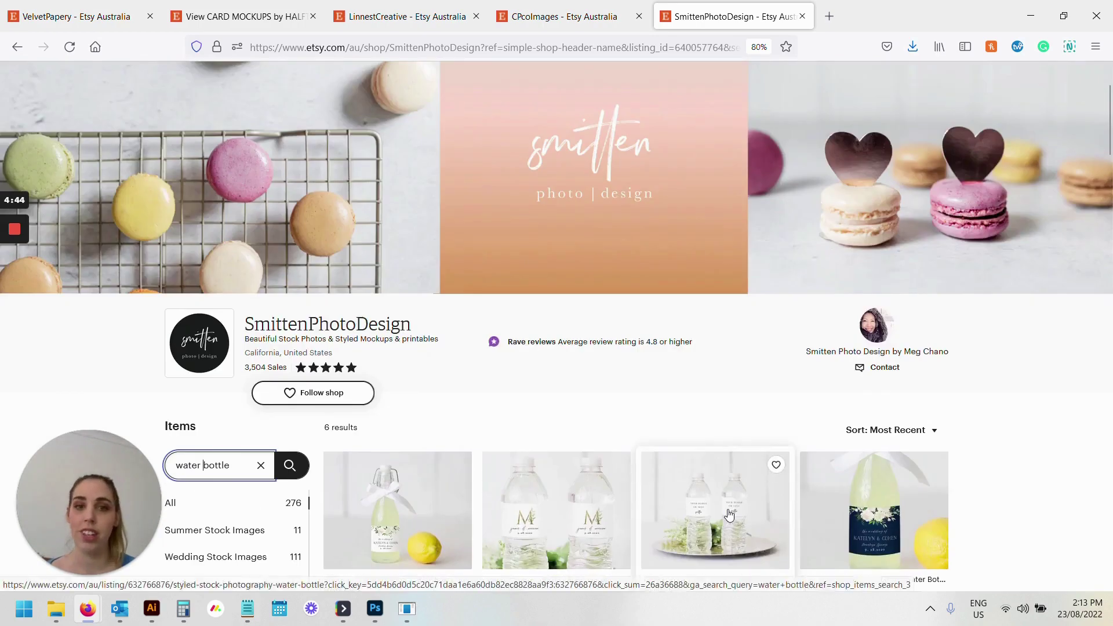
{"action": "scroll", "coordinate": [729, 514], "scroll_direction": "up", "scroll_amount": 2}
- Glance at the VelvetPapery shop, then switch to the HALFTOUNE card mockups shop
{"action": "left_click", "coordinate": [70, 16]}
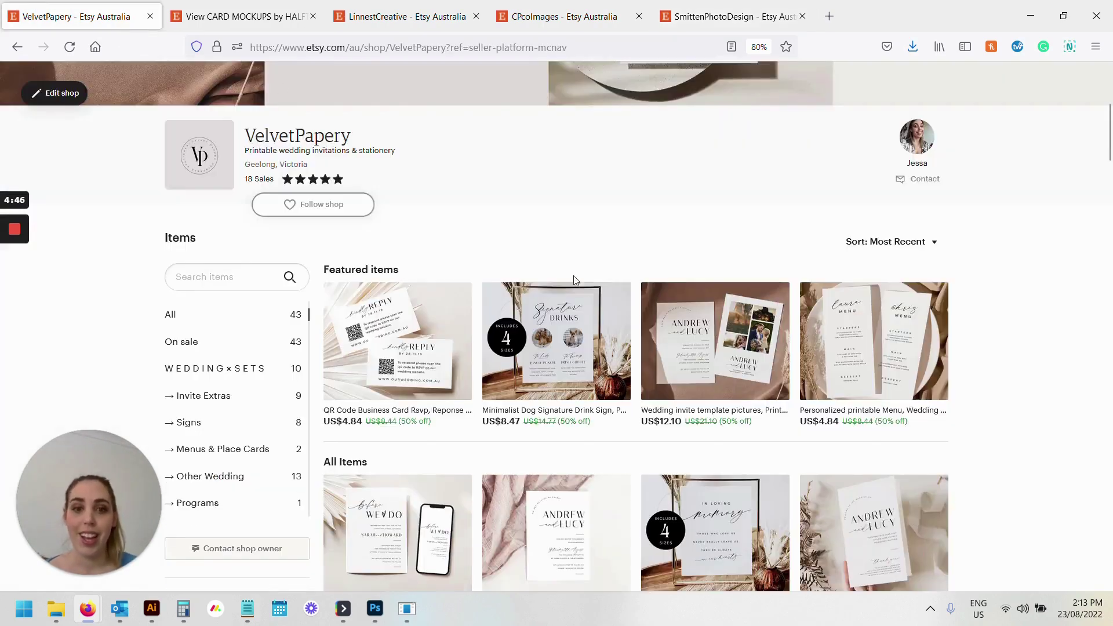
{"action": "scroll", "coordinate": [637, 320], "scroll_direction": "down", "scroll_amount": 1}
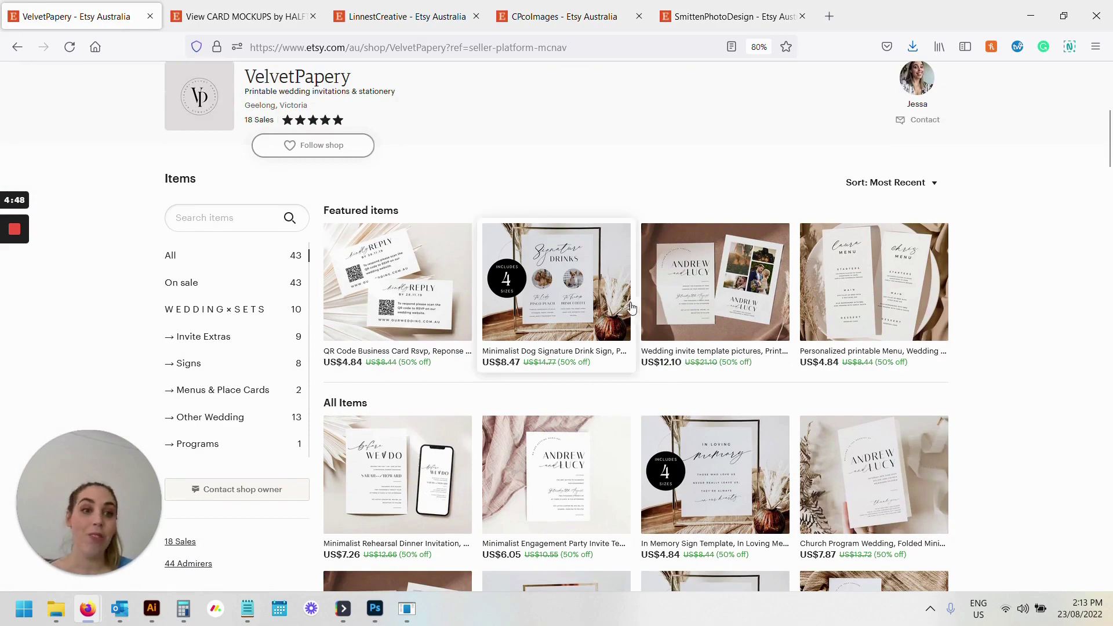
{"action": "left_click", "coordinate": [217, 5]}
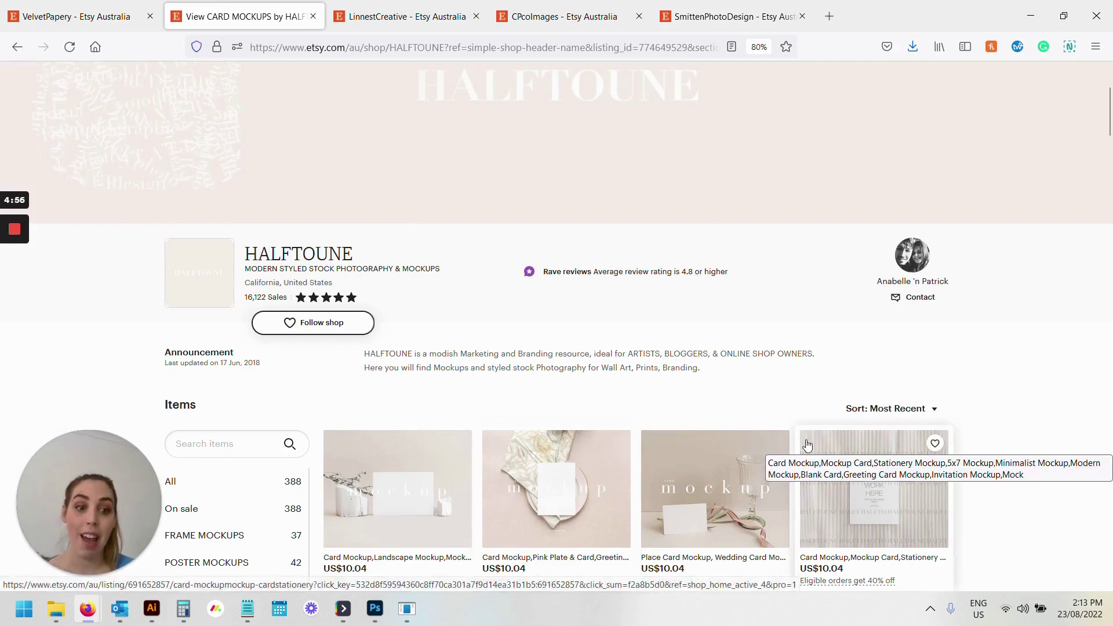
- Scroll through HALFTOUNE's wedding menu, envelope and stationery card mockups priced around US$10.04
{"action": "scroll", "coordinate": [807, 444], "scroll_direction": "down", "scroll_amount": 4}
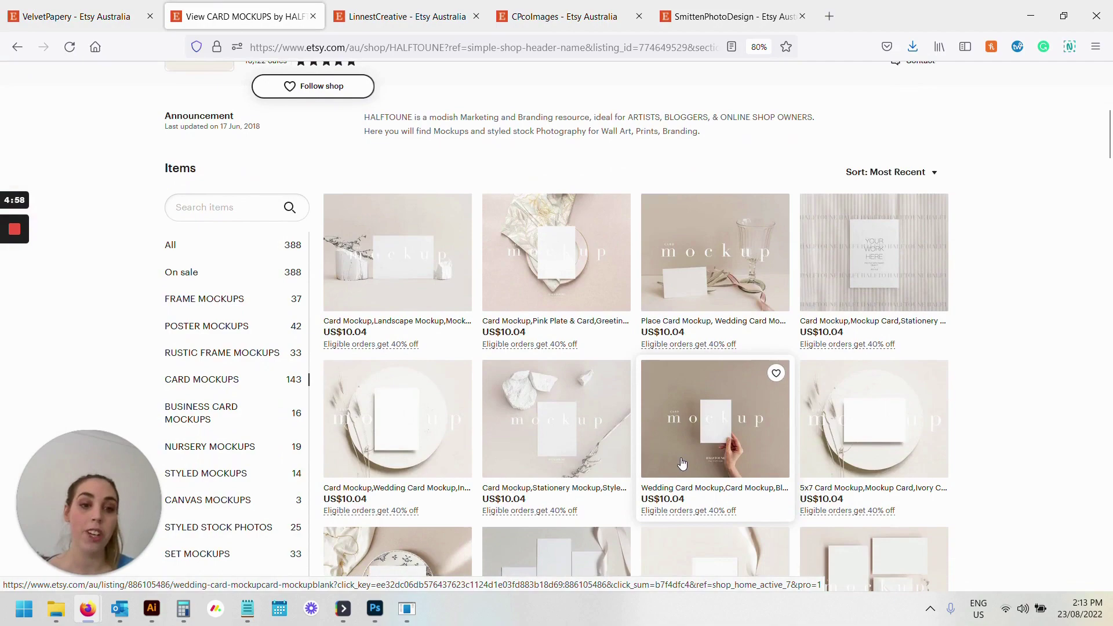
{"action": "scroll", "coordinate": [682, 462], "scroll_direction": "down", "scroll_amount": 10}
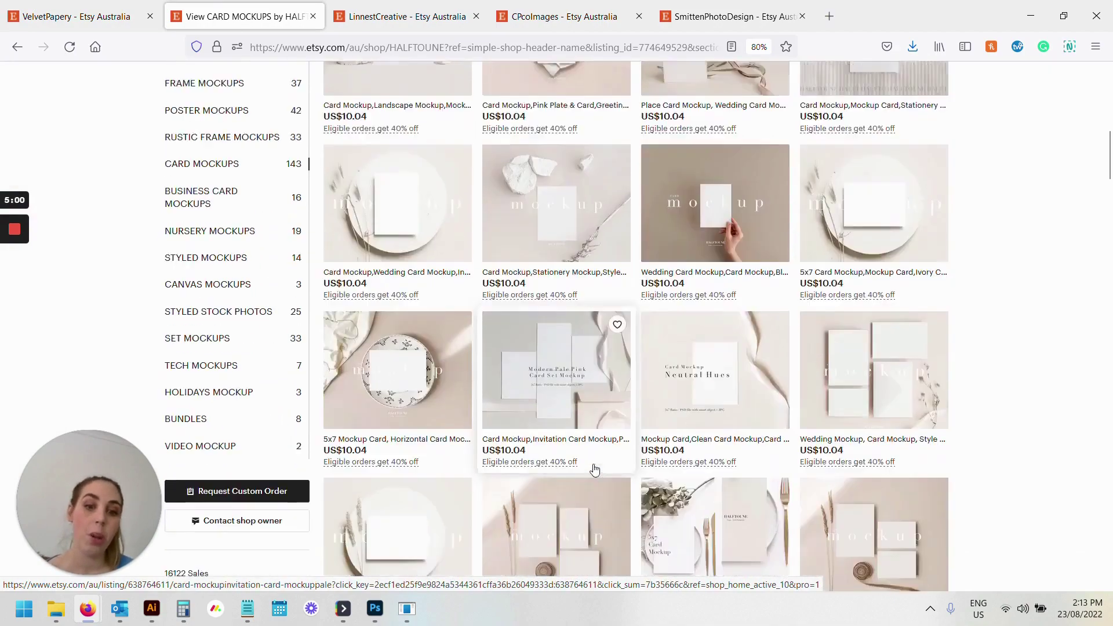
{"action": "scroll", "coordinate": [567, 467], "scroll_direction": "down", "scroll_amount": 3}
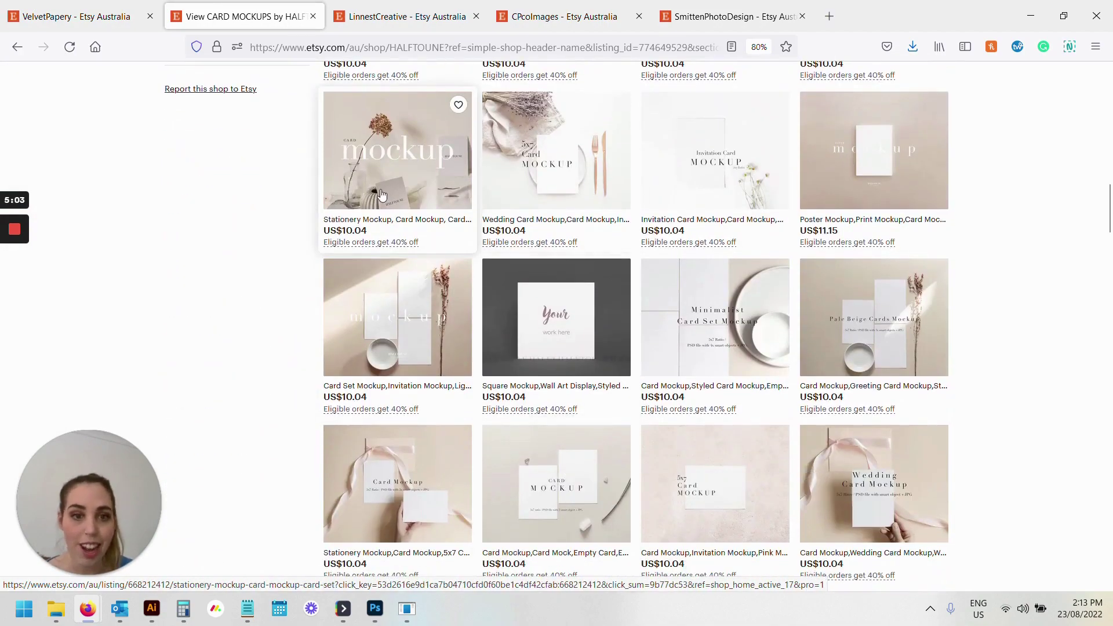
{"action": "scroll", "coordinate": [724, 279], "scroll_direction": "down", "scroll_amount": 6}
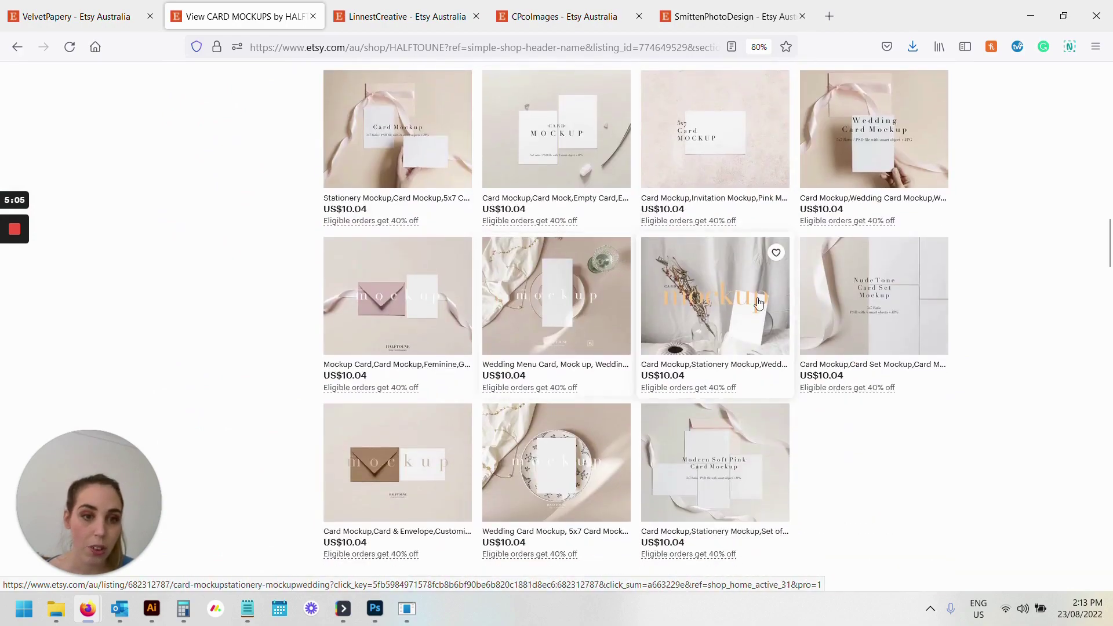